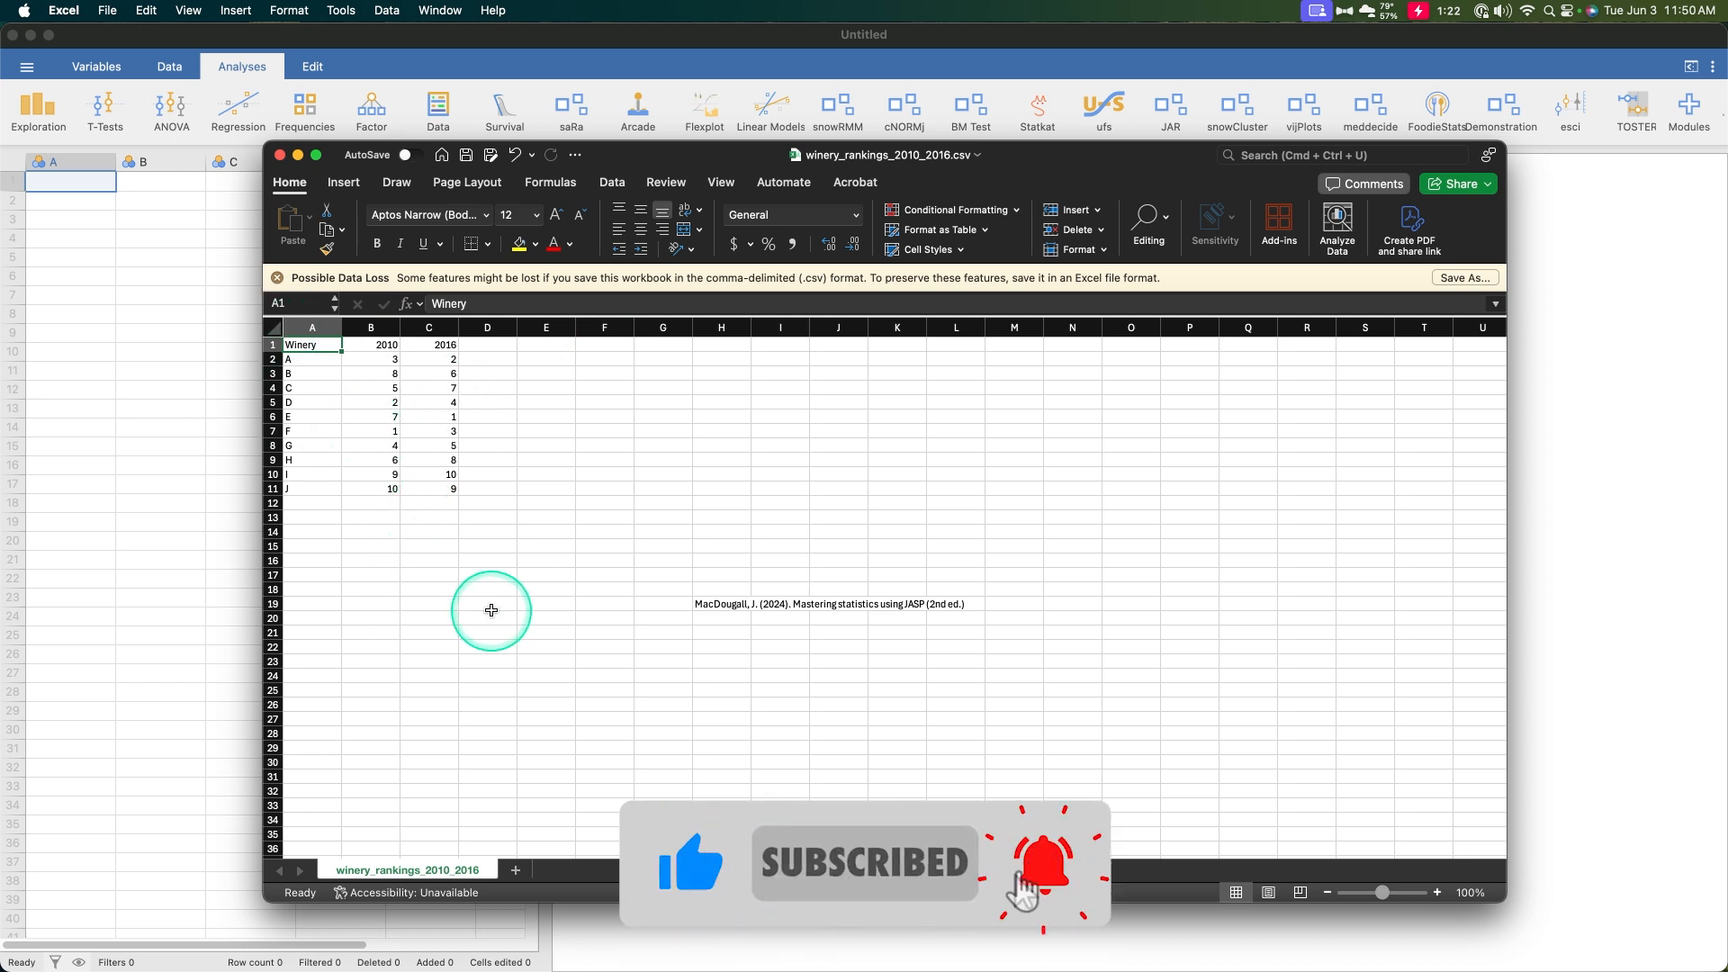
# Widen the data panel and rename the first column as Winery
pyautogui.click(191, 377)
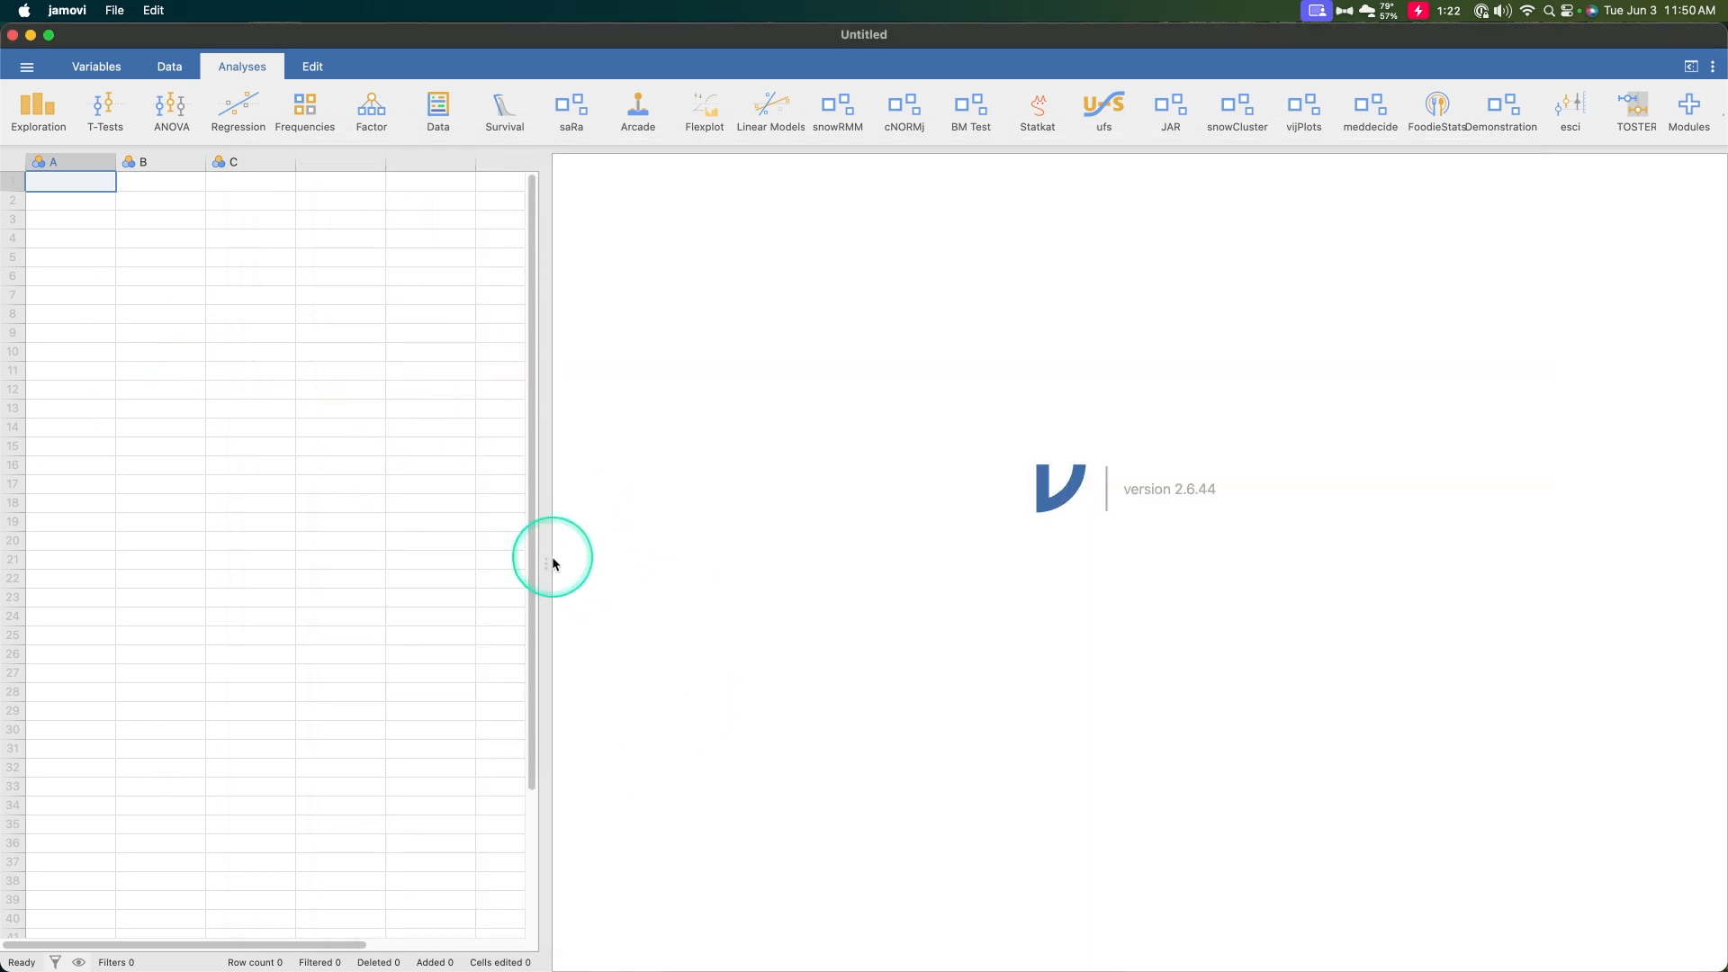
pyautogui.moveTo(549, 562); pyautogui.dragTo(691, 559)
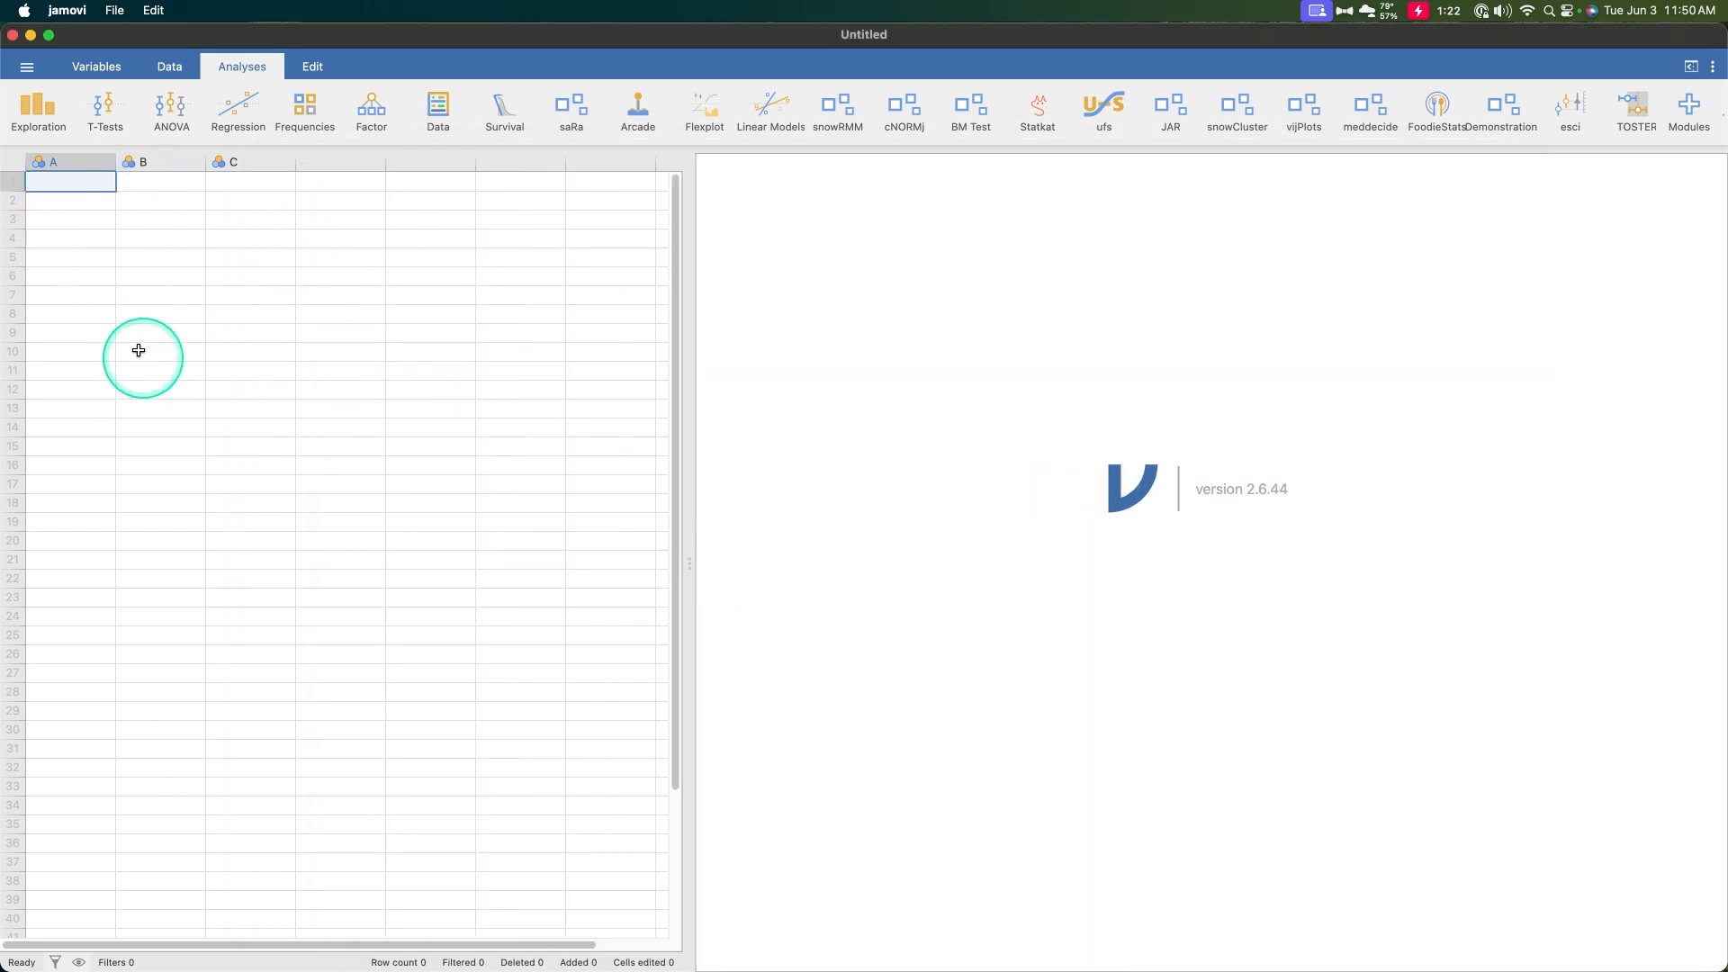
pyautogui.doubleClick(79, 162)
pyautogui.doubleClick(718, 184)
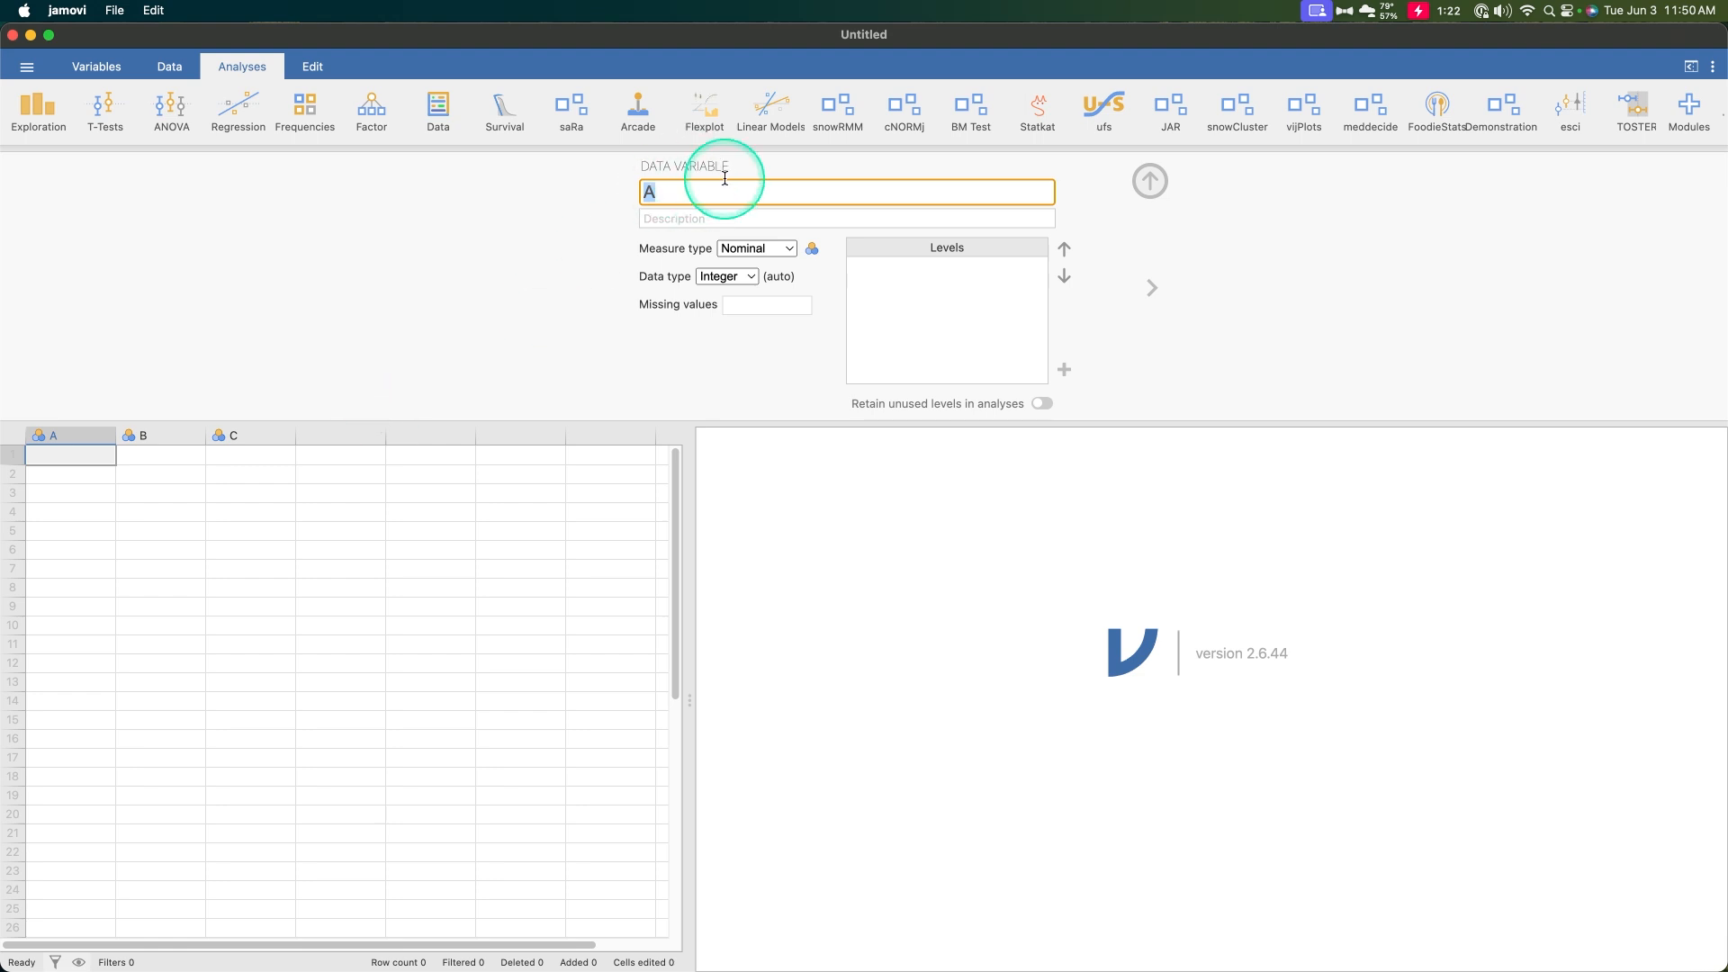
pyautogui.write('WIndery')
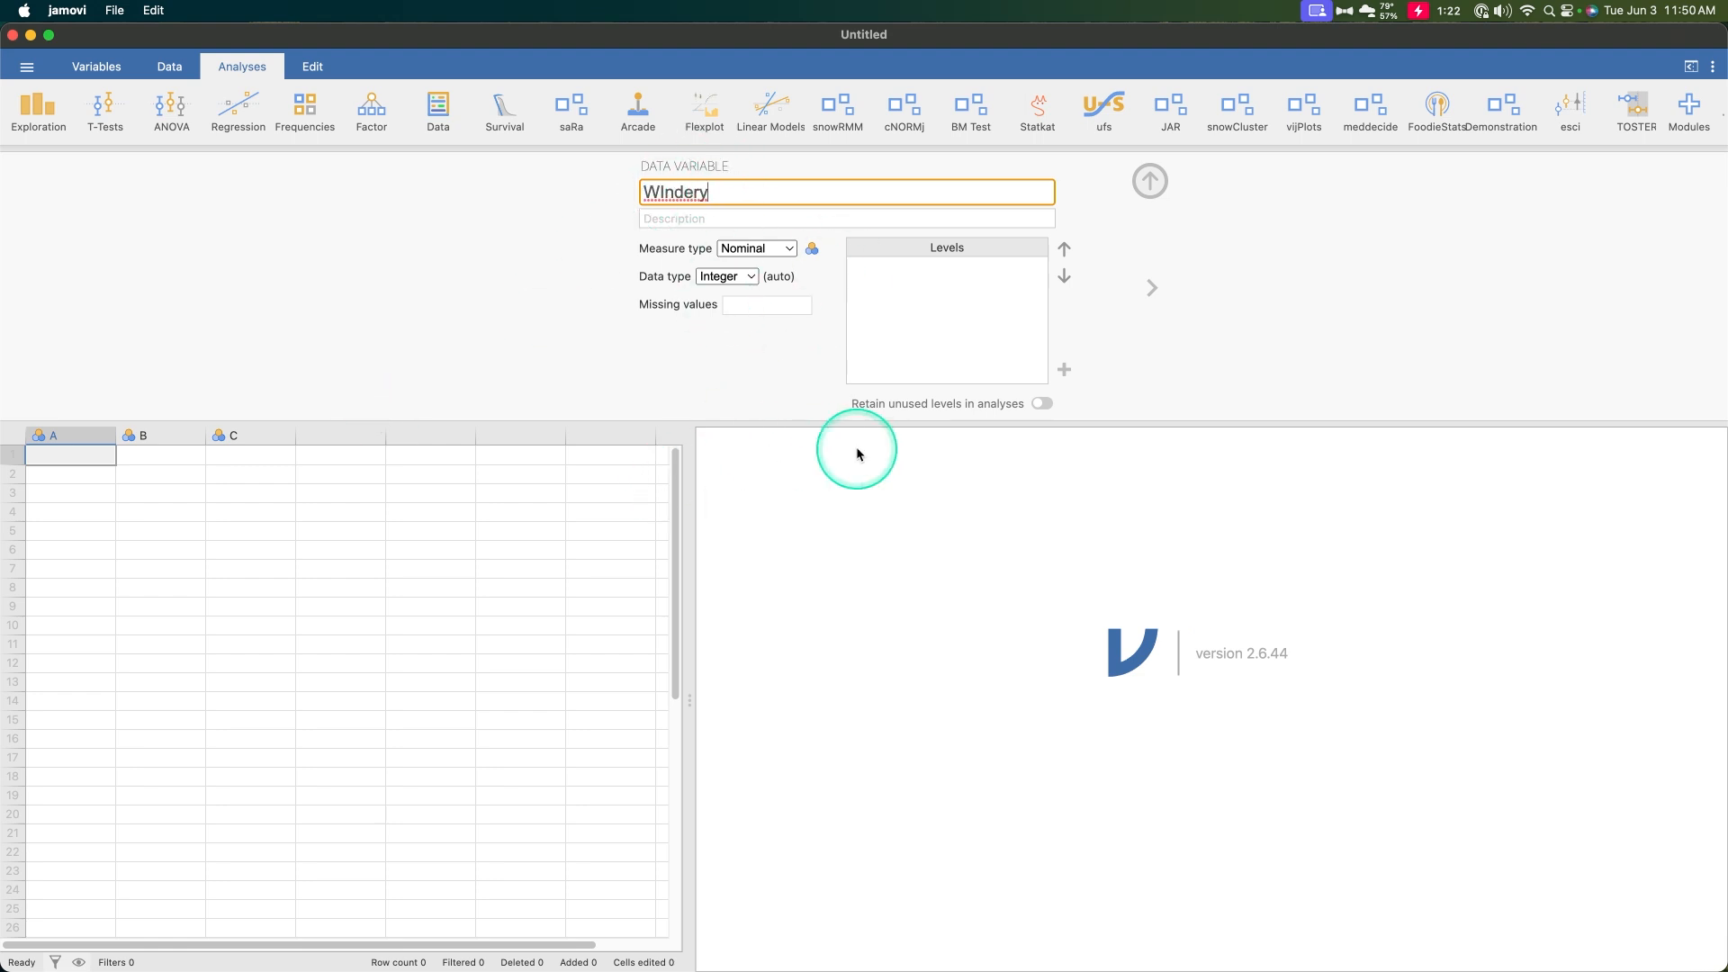
pyautogui.click(1119, 244)
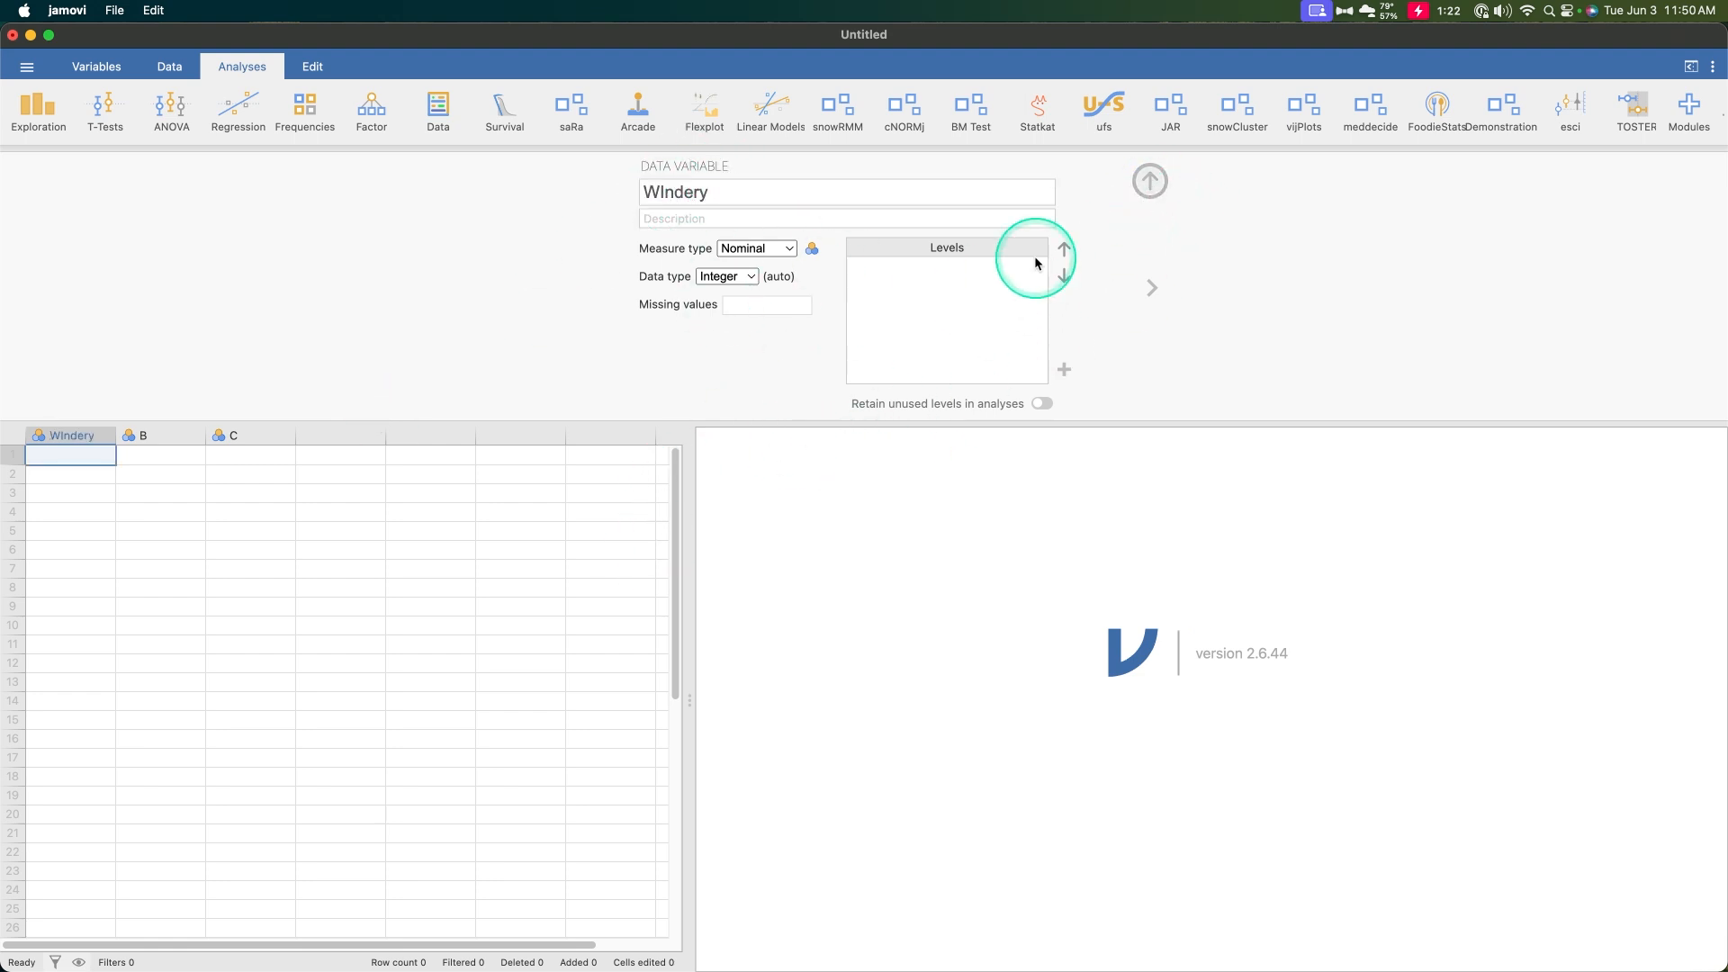
pyautogui.click(678, 197)
pyautogui.press('Right')
pyautogui.press('Right')
pyautogui.press('BackSpace')
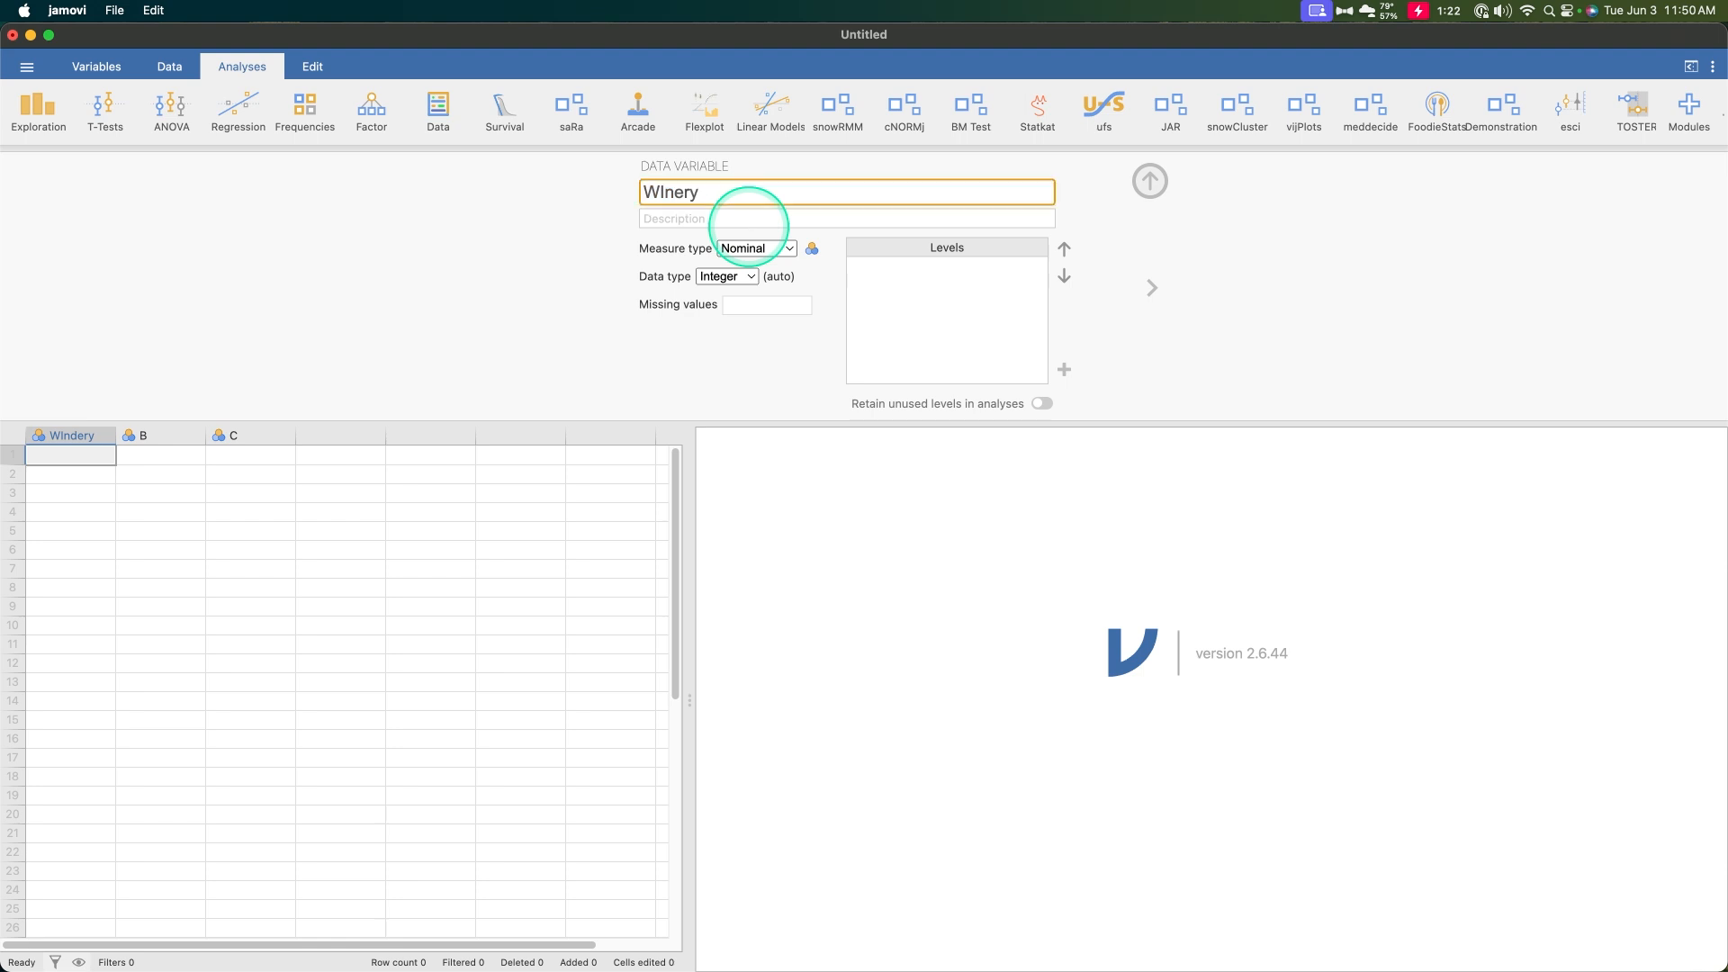
pyautogui.press('Left')
pyautogui.press('BackSpace')
pyautogui.write('i')
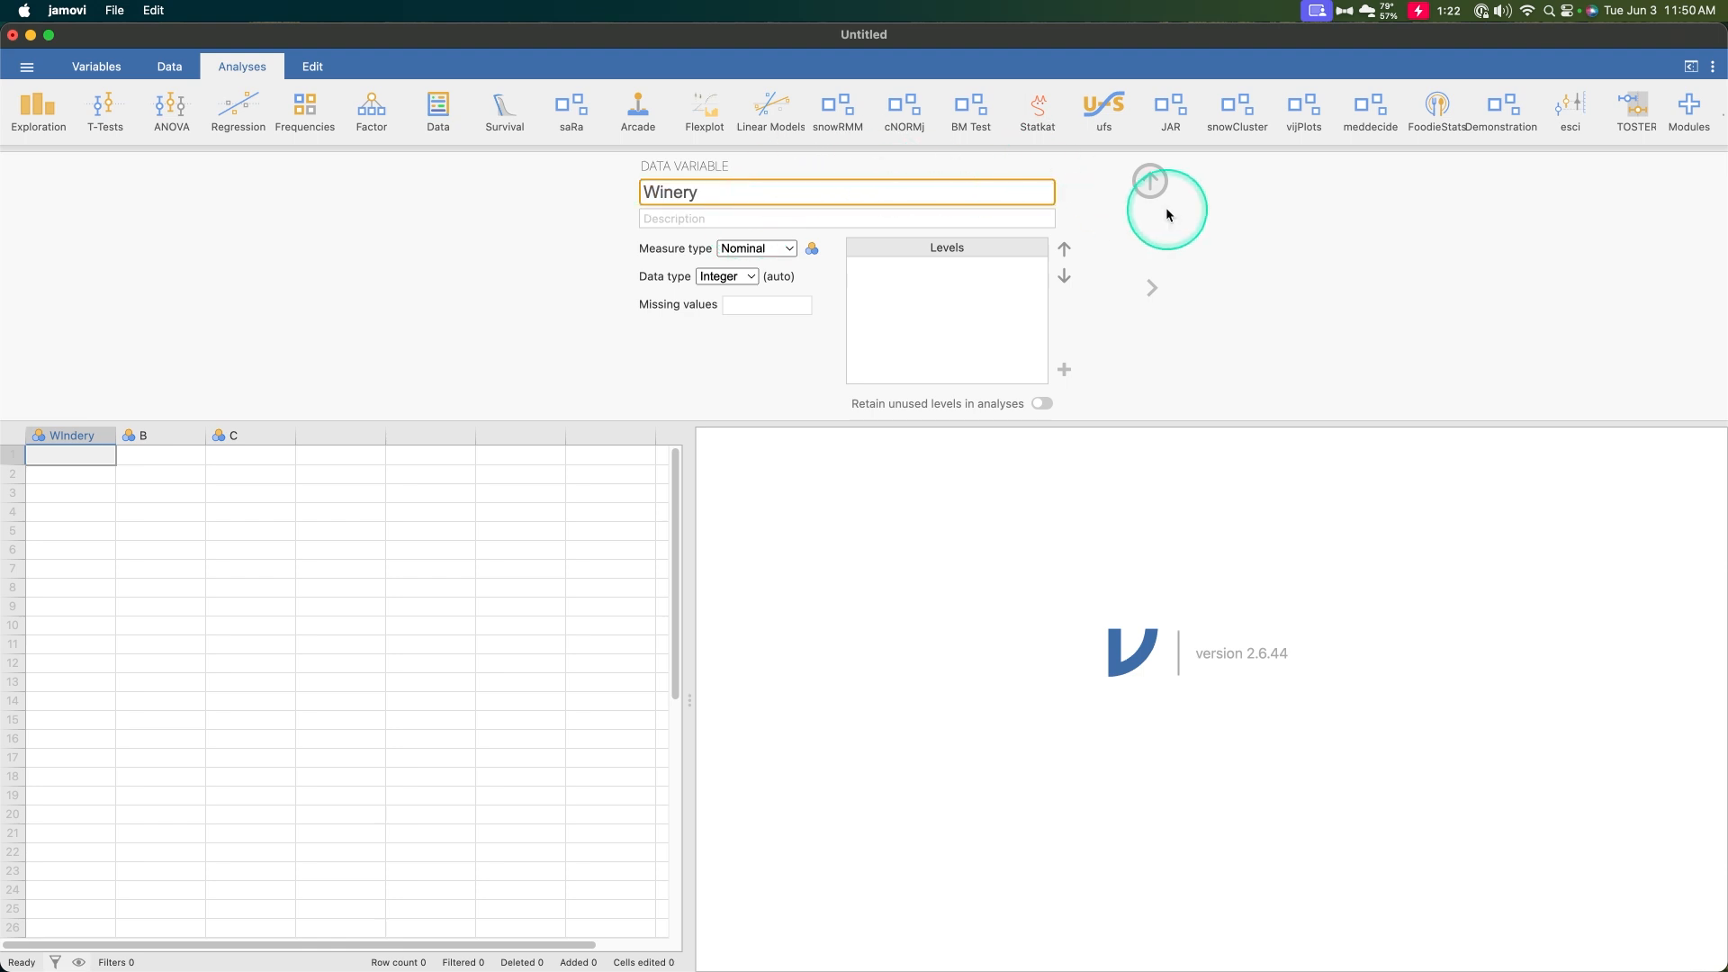
pyautogui.click(1154, 202)
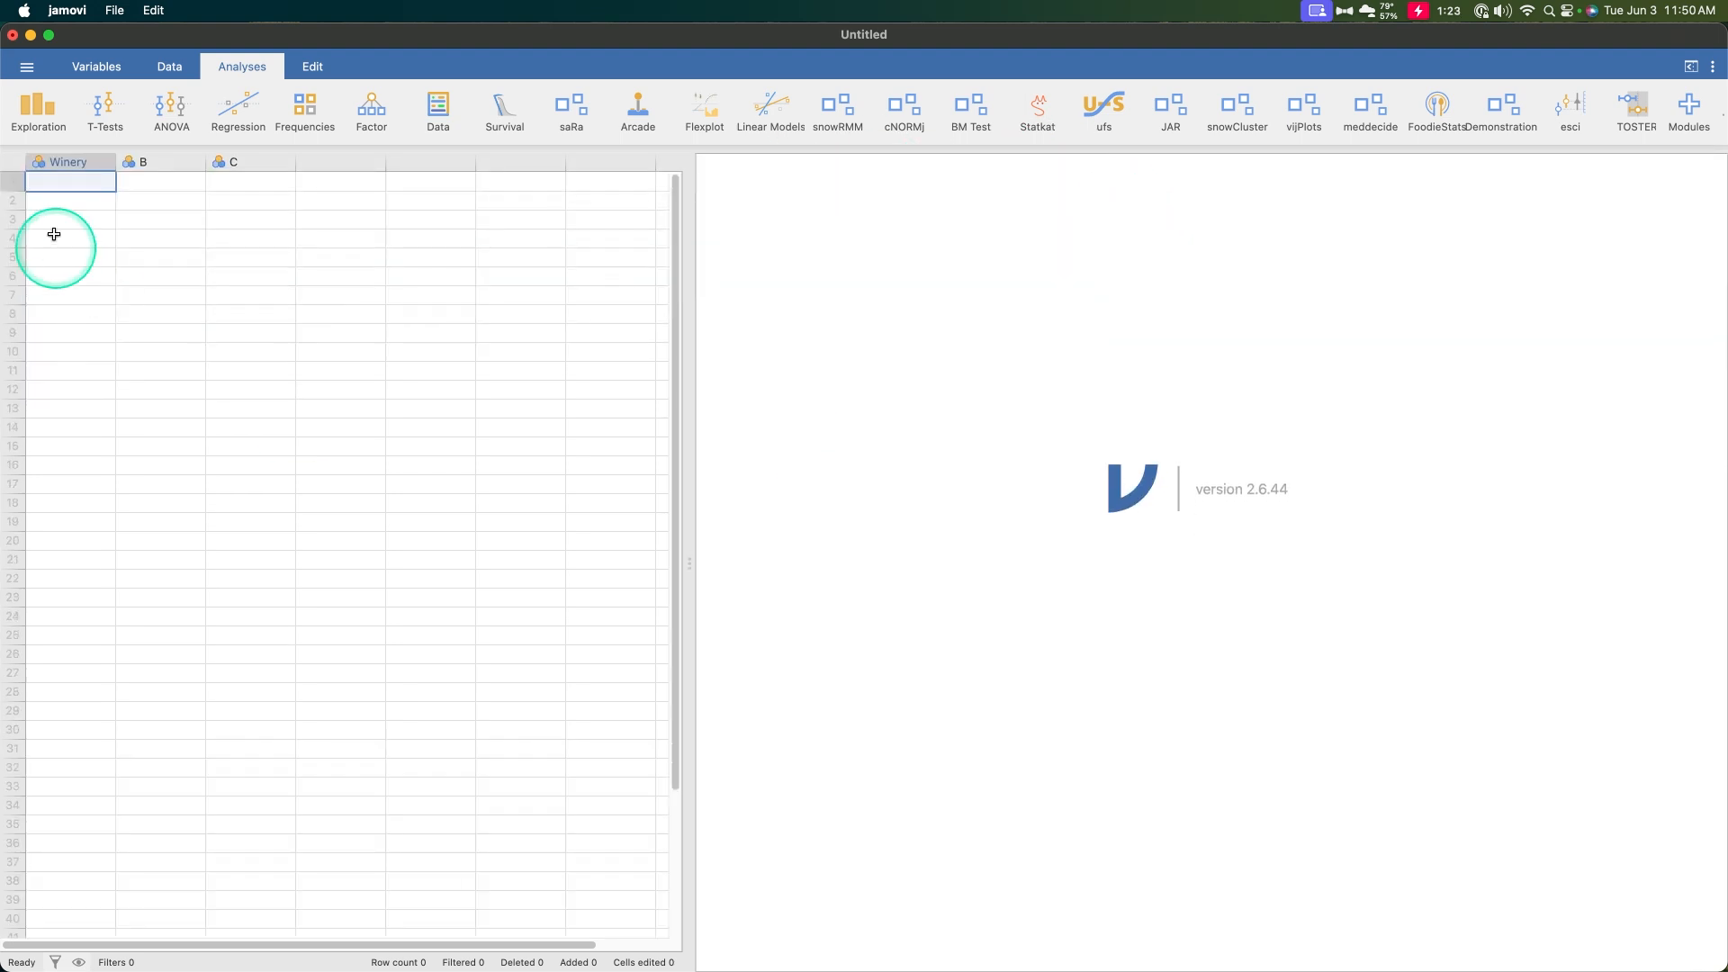
# Rename the second column as 2010Ratings and set its measure type to Ordinal
pyautogui.doubleClick(153, 166)
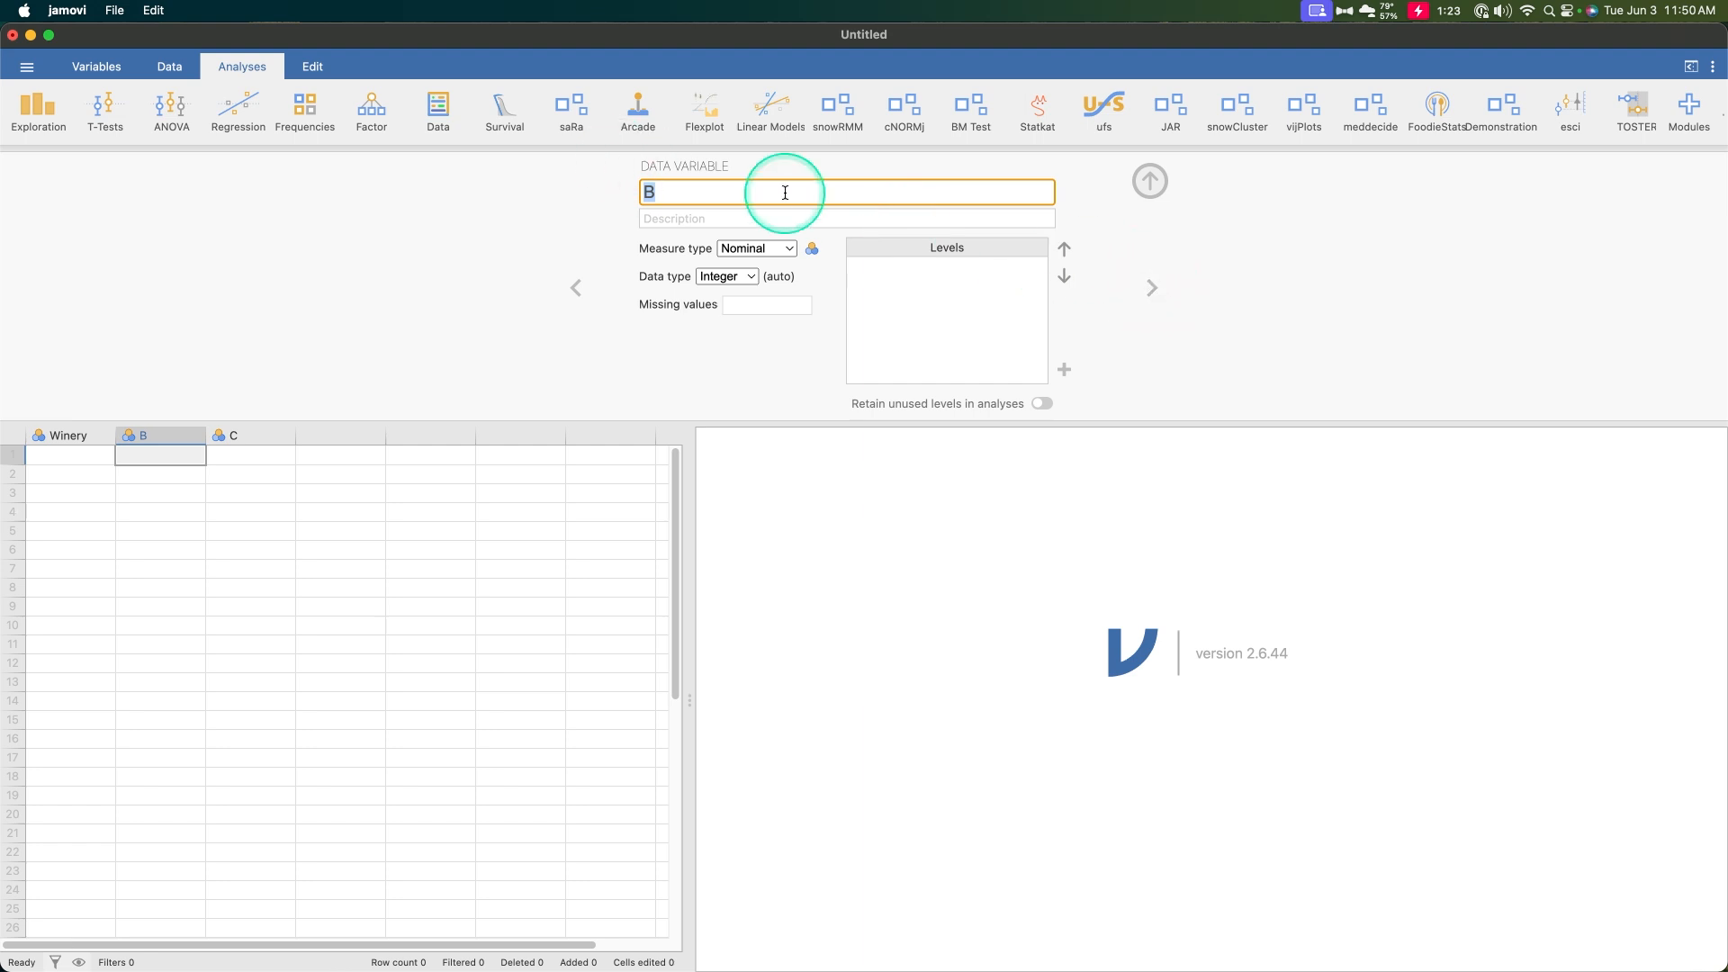
pyautogui.write('2010Ratings')
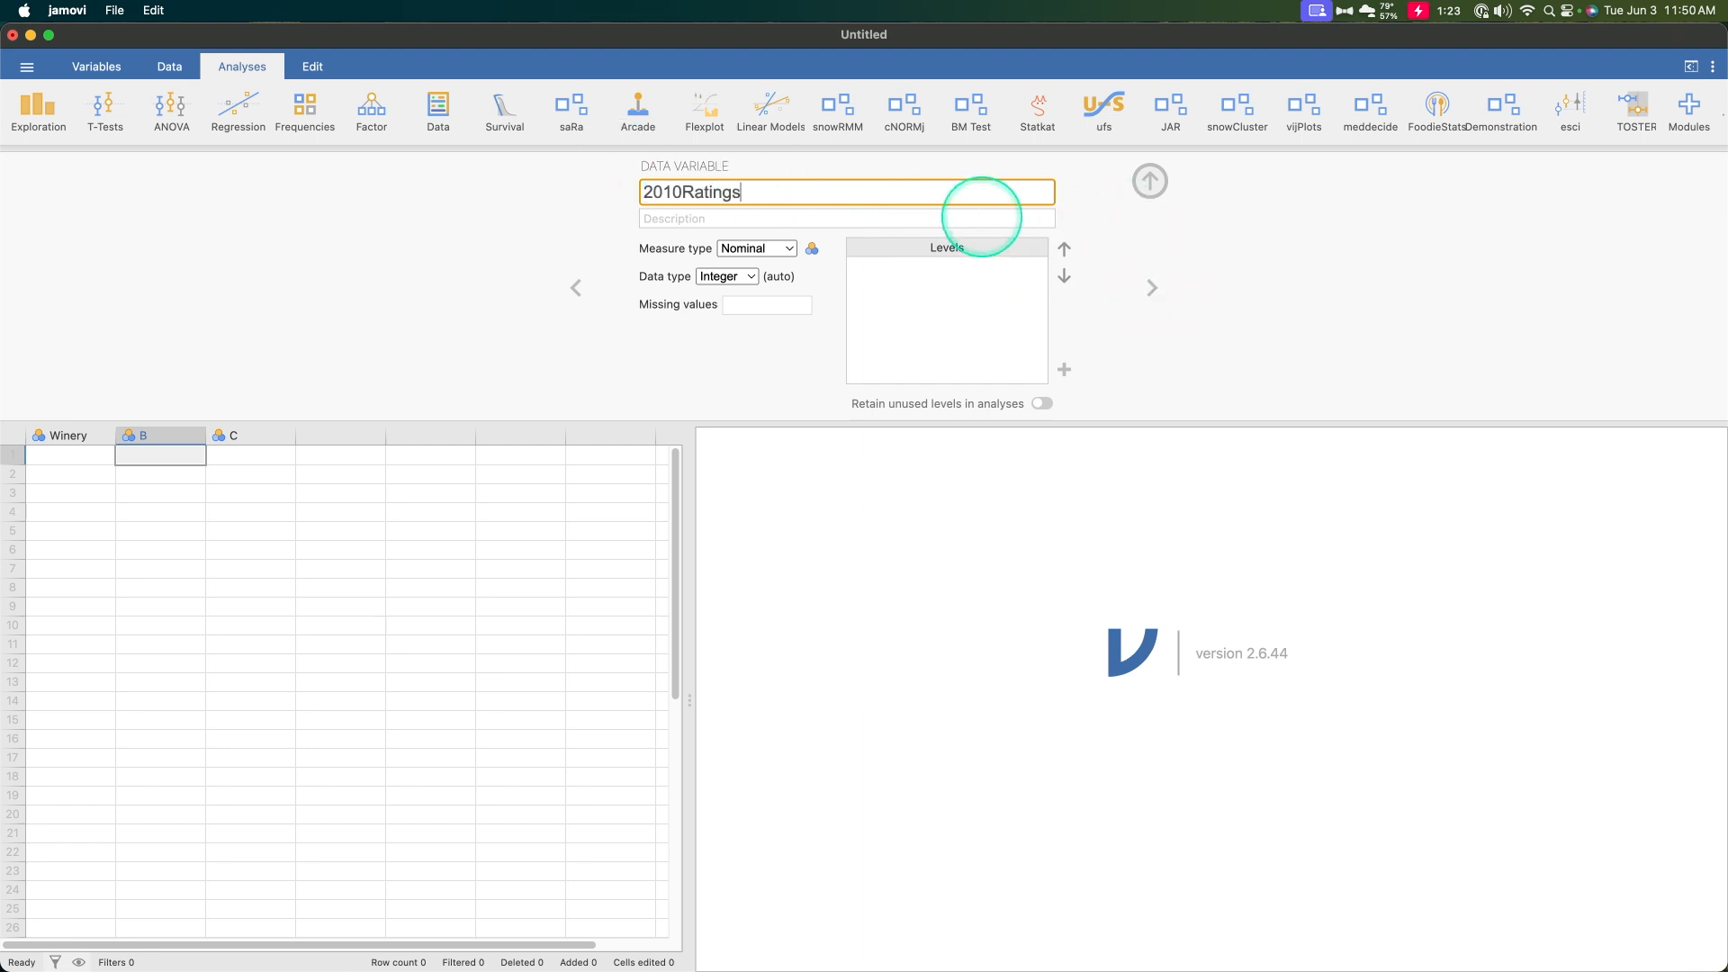
pyautogui.press('Return')
pyautogui.click(776, 248)
pyautogui.click(783, 295)
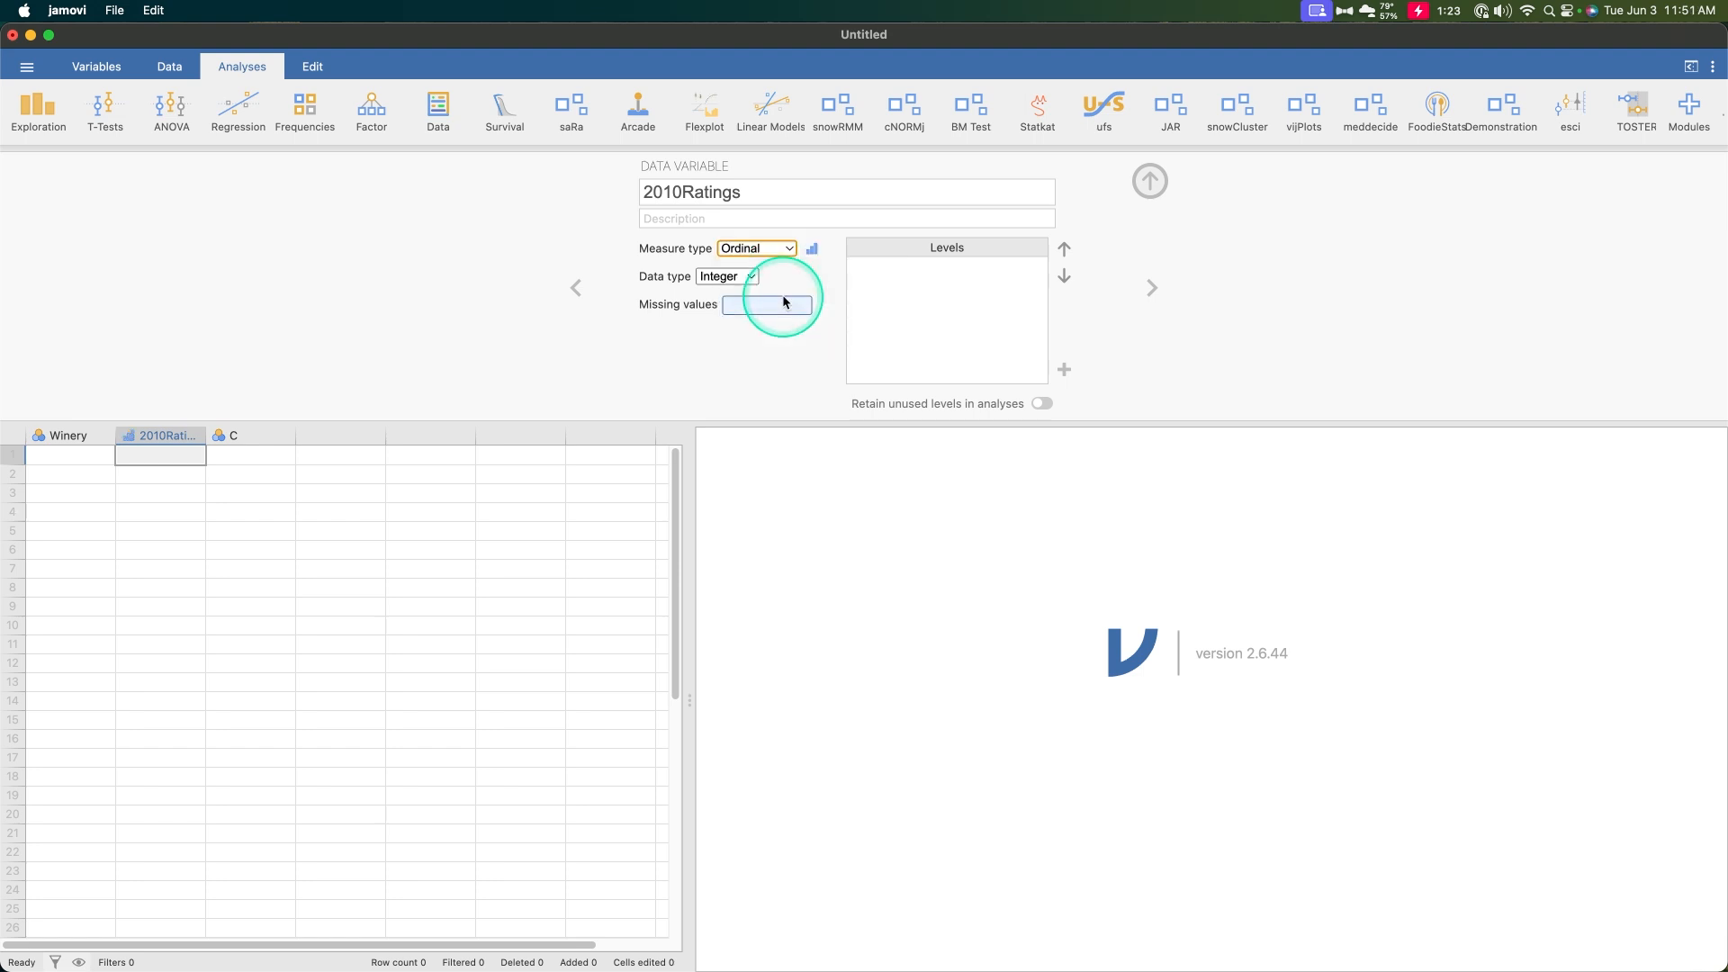
pyautogui.click(765, 249)
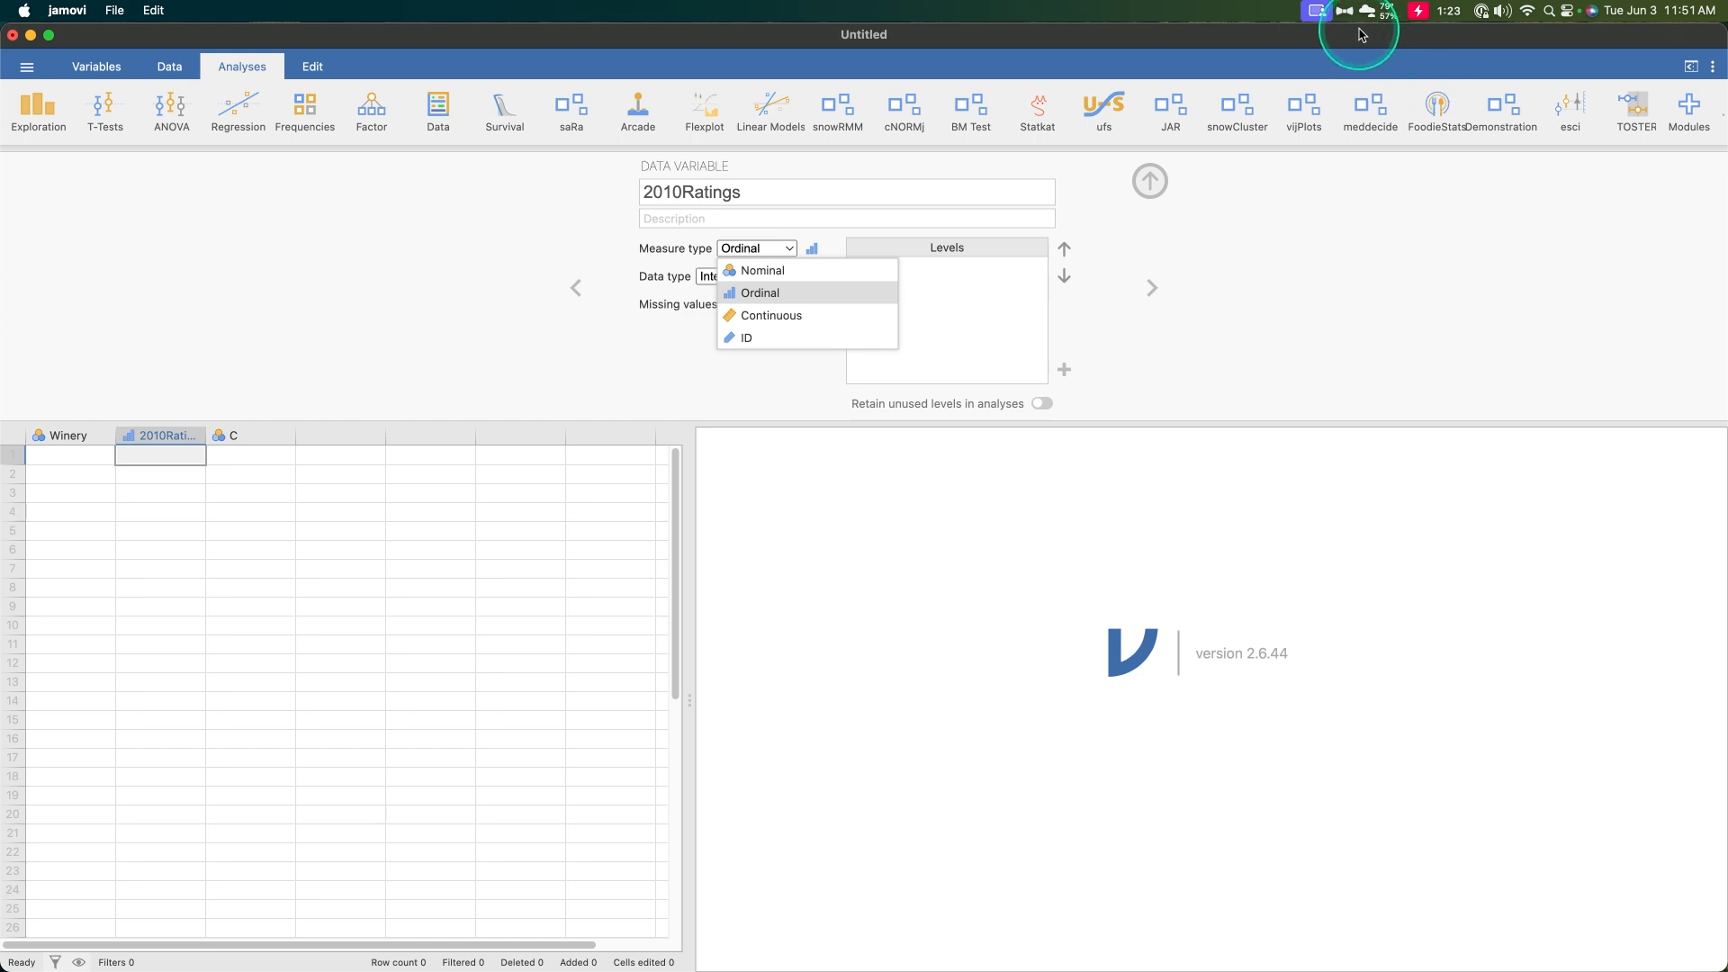
pyautogui.click(754, 292)
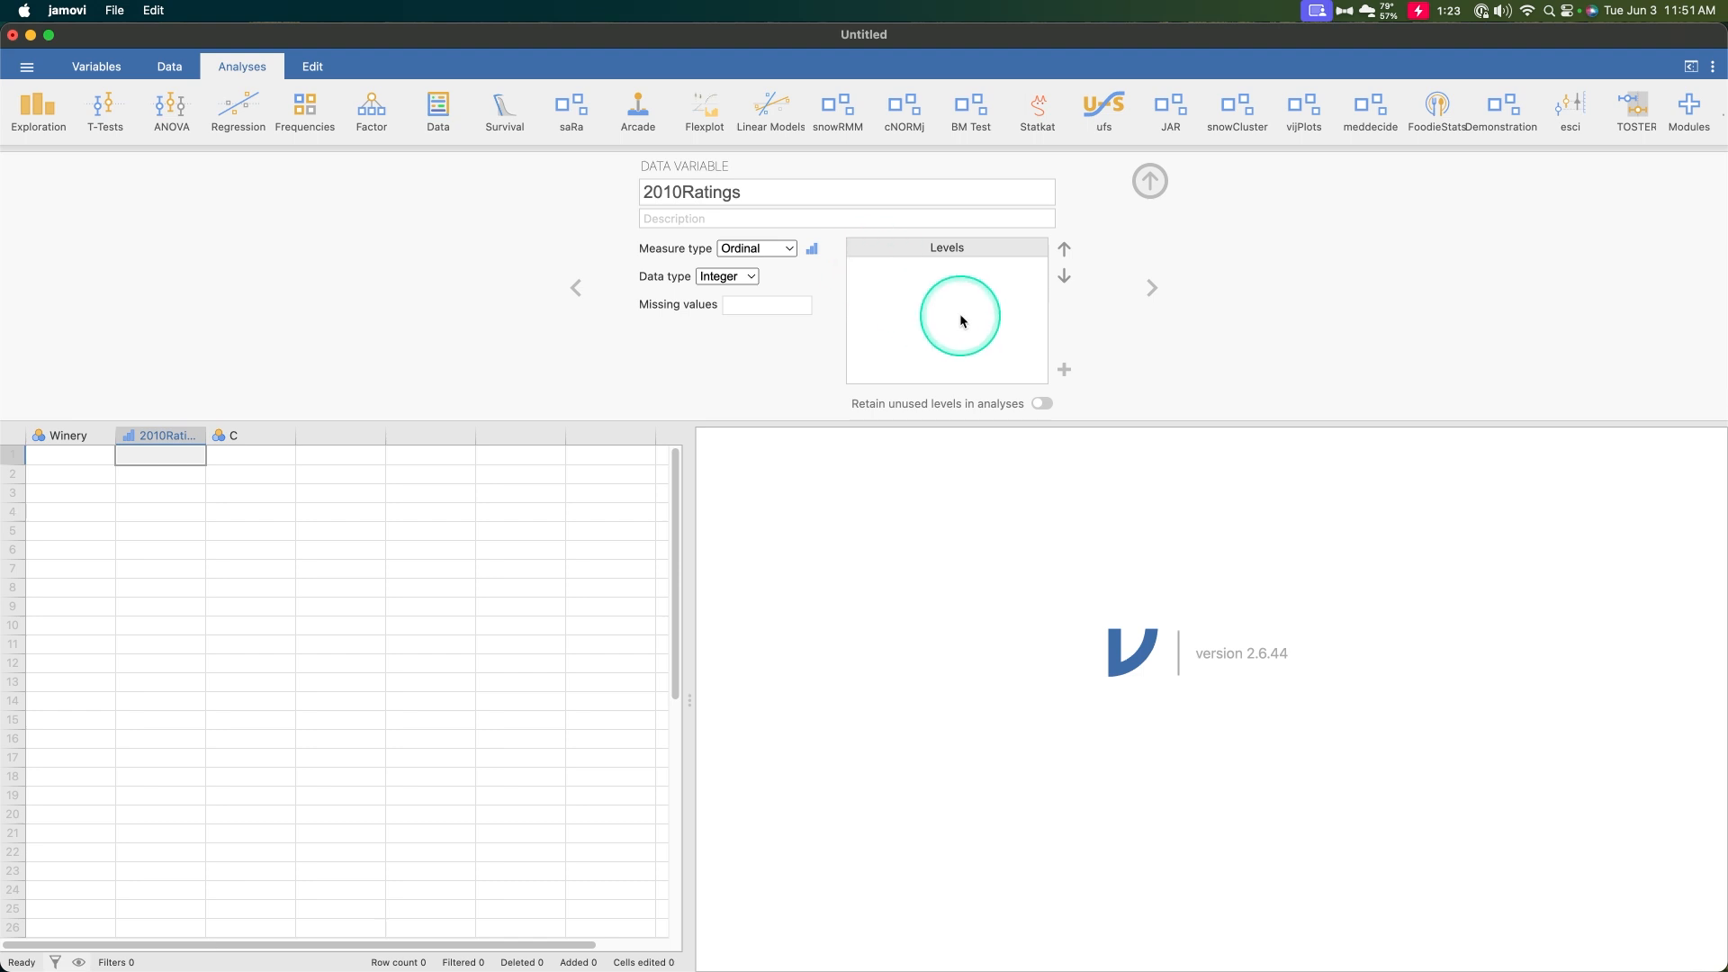
# Rename the third column as 2016Ratings and set its measure type to Ordinal
pyautogui.click(1145, 295)
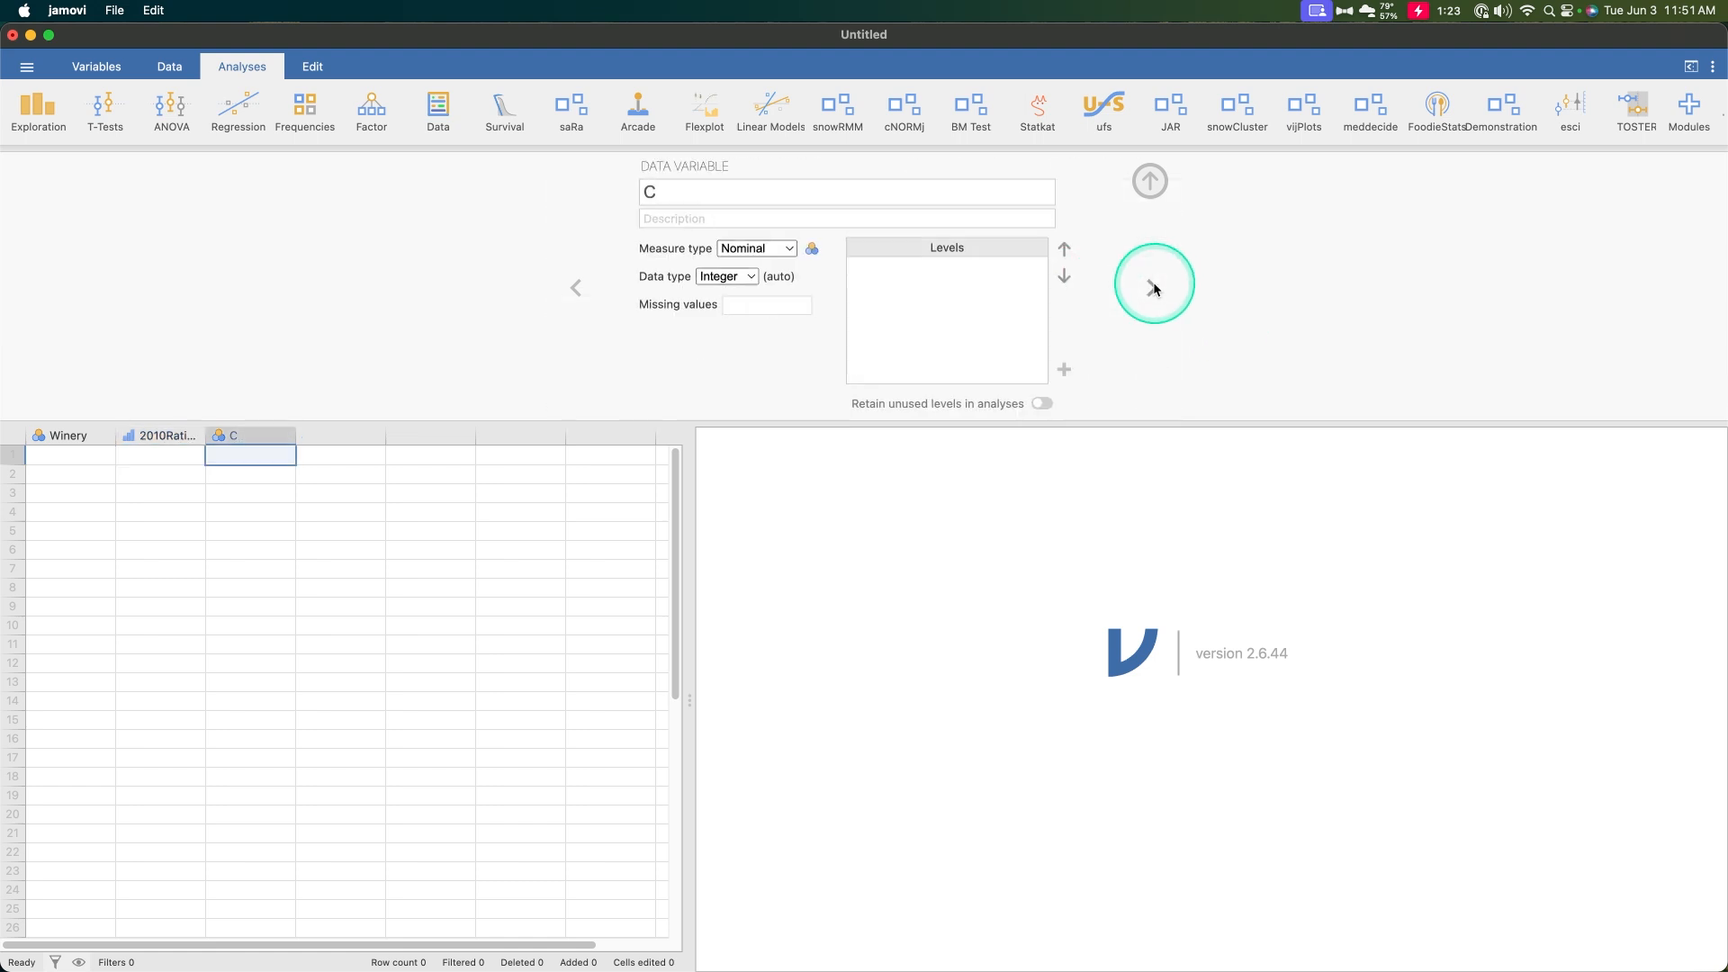
pyautogui.click(727, 183)
pyautogui.write('2016Raoi')
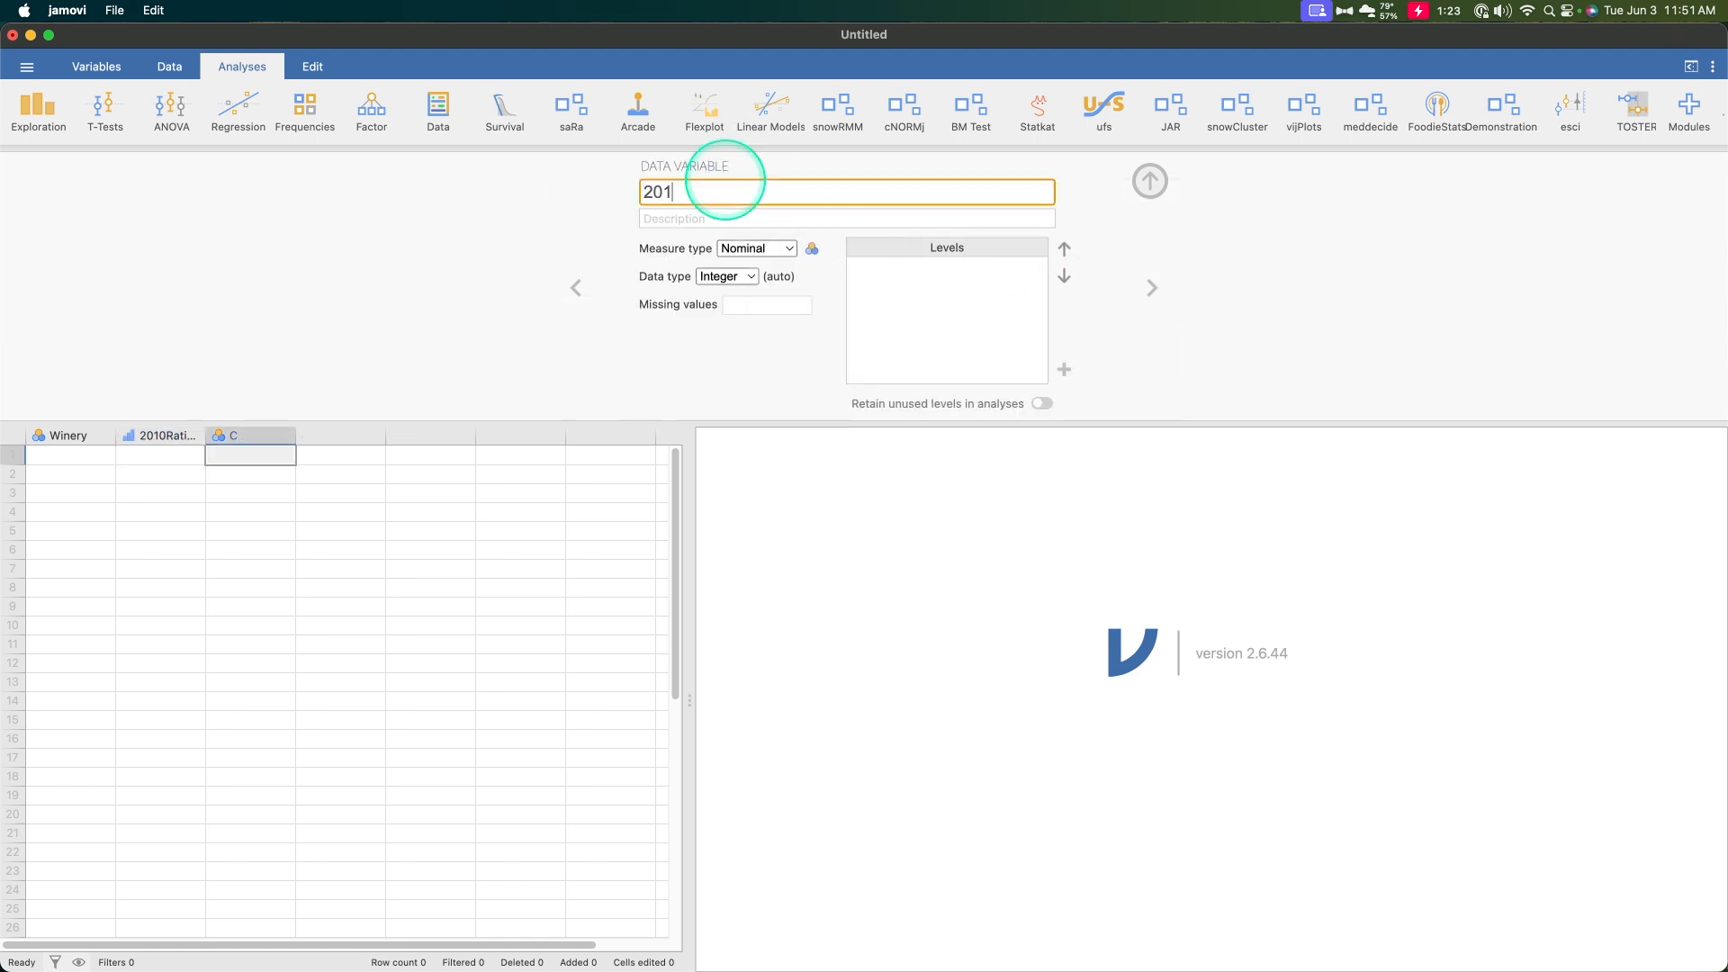
pyautogui.press('BackSpace')
pyautogui.press('BackSpace')
pyautogui.write('tings')
pyautogui.click(776, 249)
pyautogui.click(779, 293)
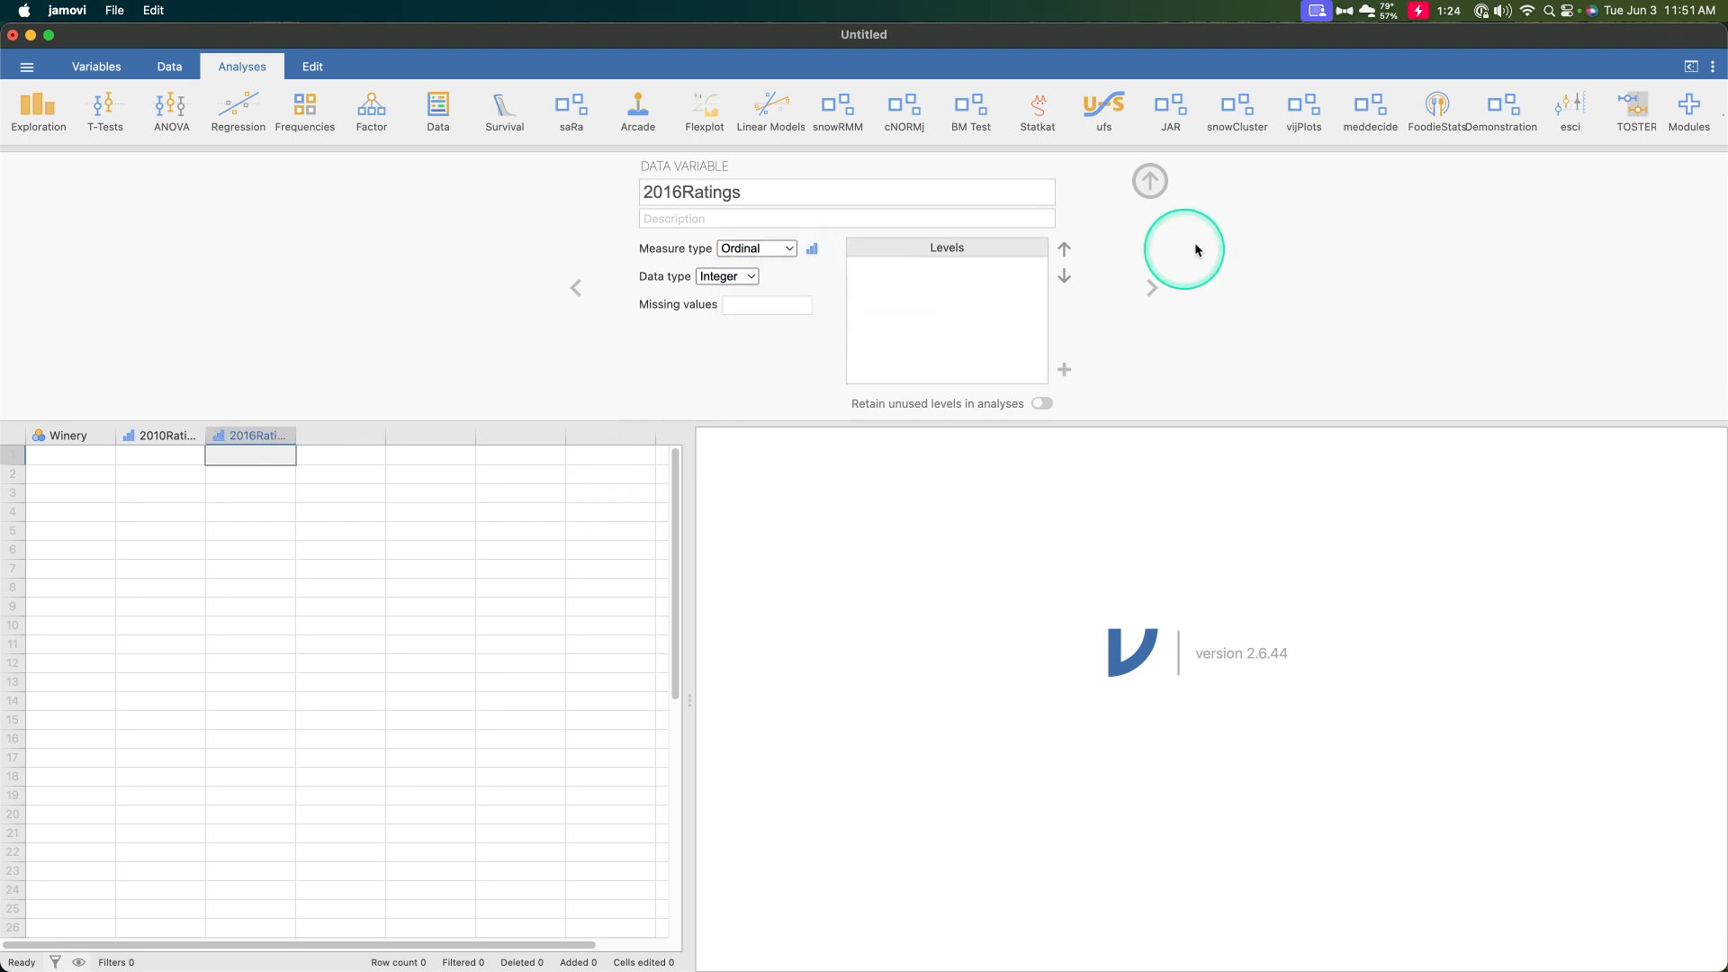
# Copy the winery data rows A2:C11 from the Excel sheet and paste them into the jamovi spreadsheet starting at row 1
pyautogui.click(1150, 181)
pyautogui.press('super+Tab')
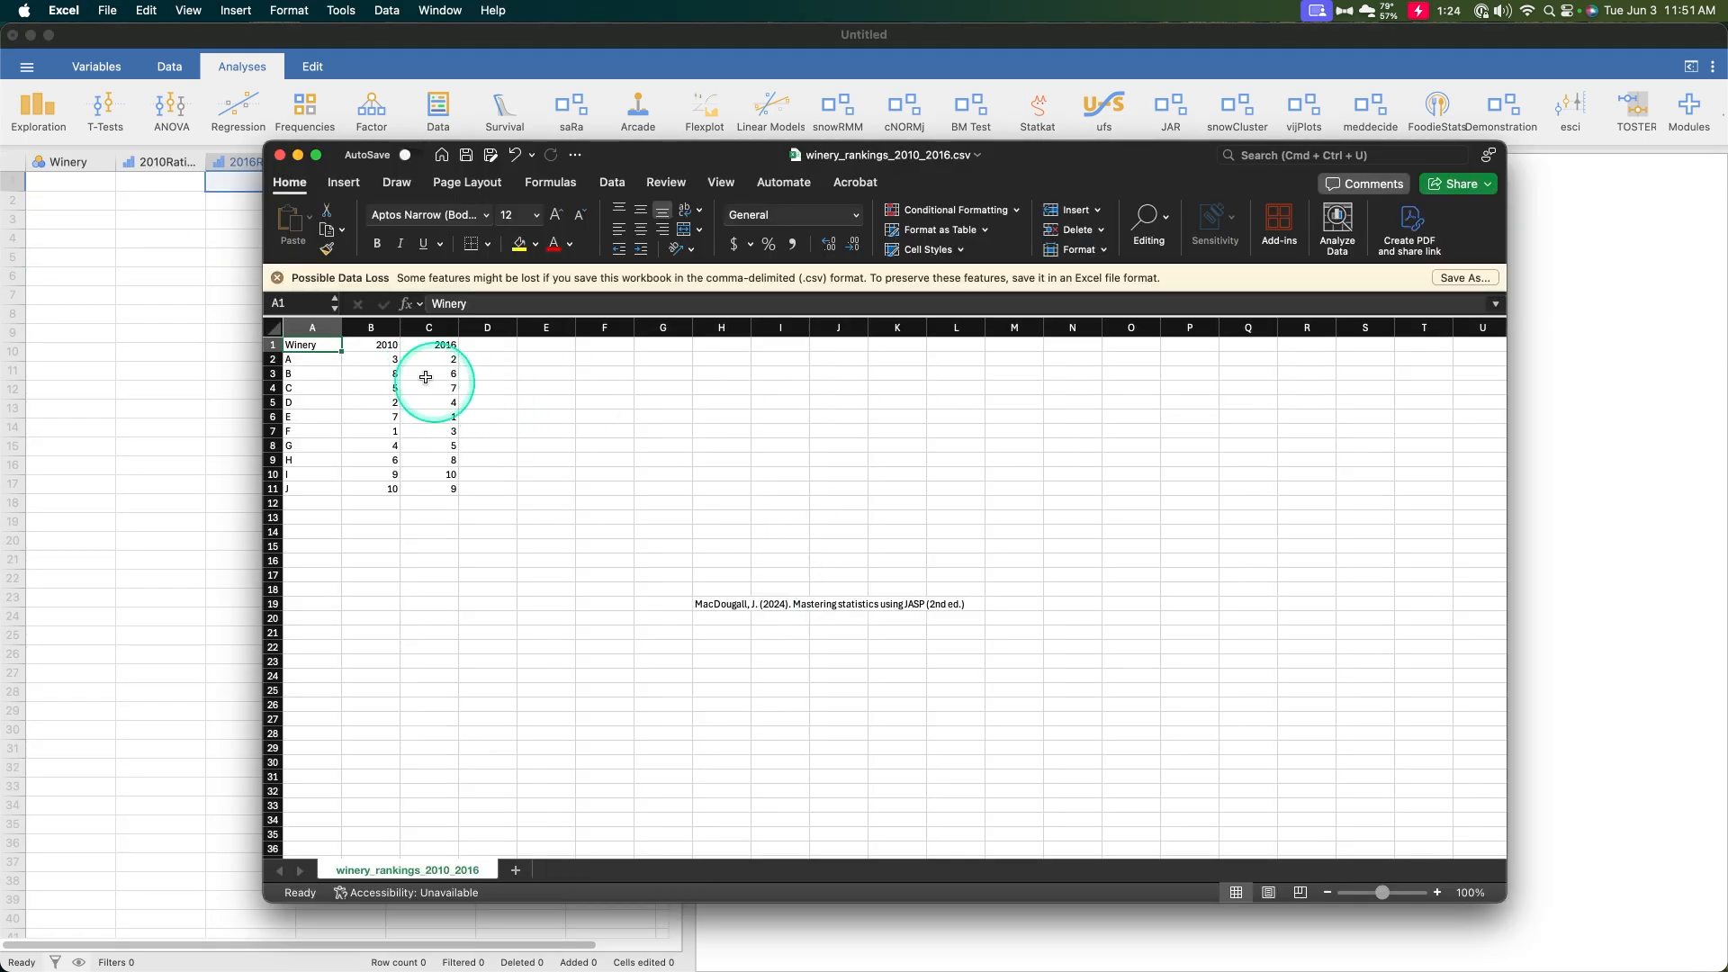
pyautogui.moveTo(315, 359); pyautogui.dragTo(447, 491)
pyautogui.press('super+c')
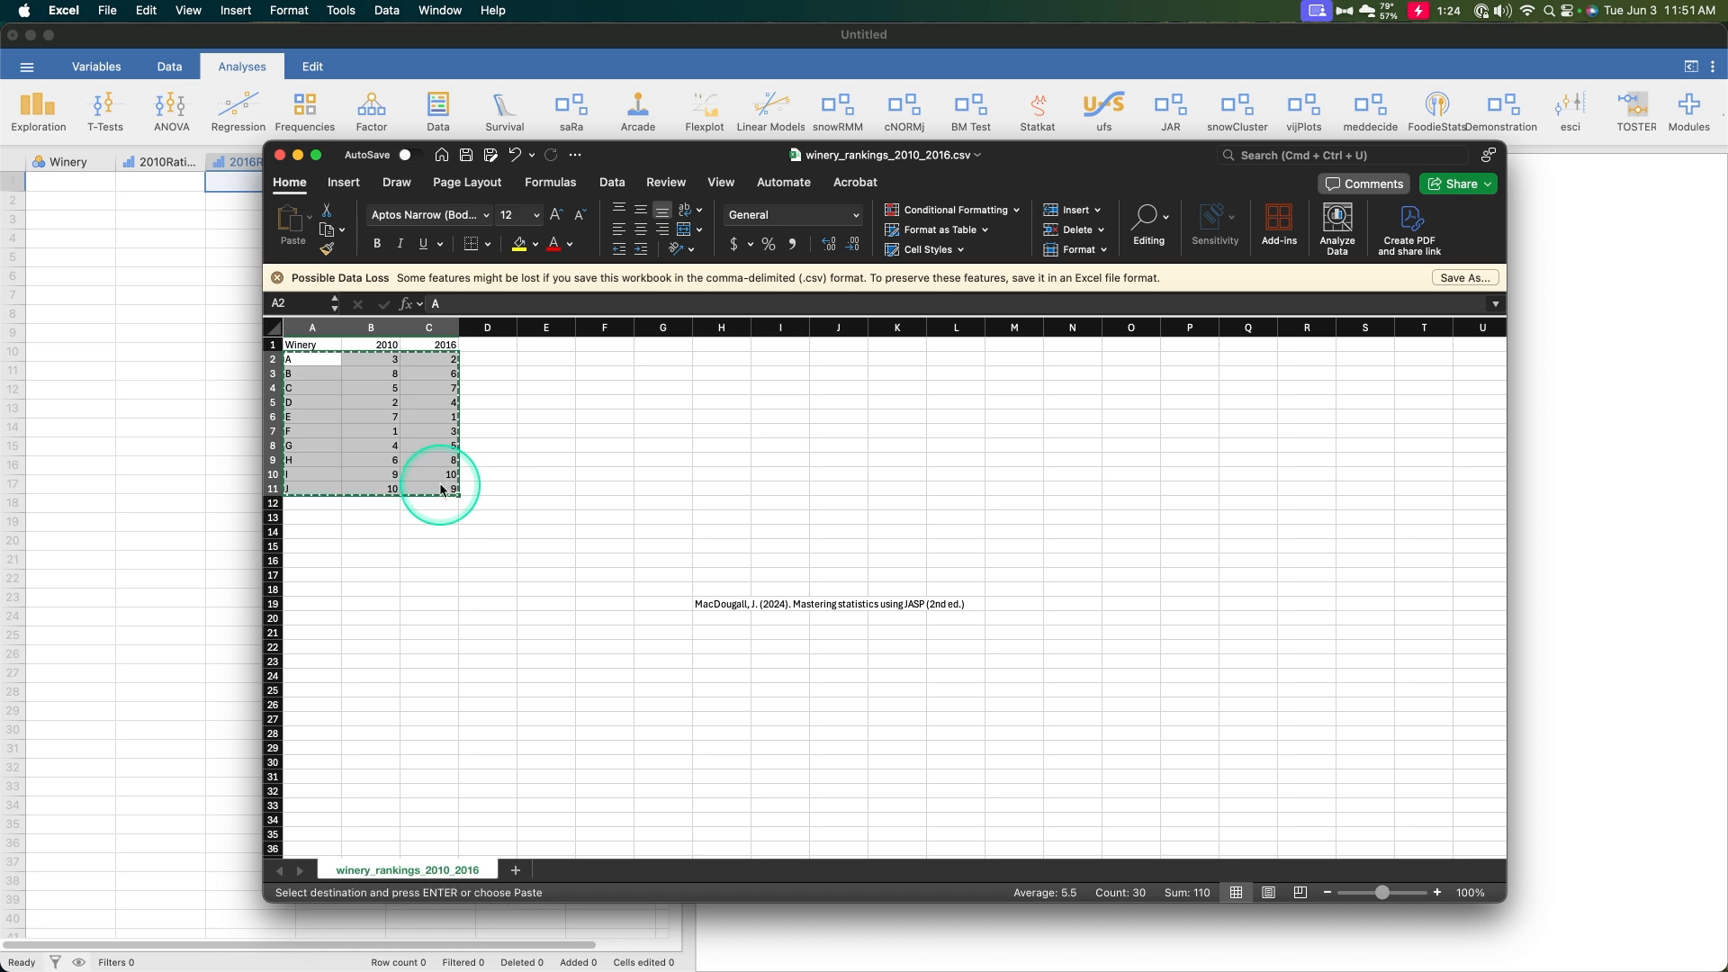
pyautogui.click(254, 176)
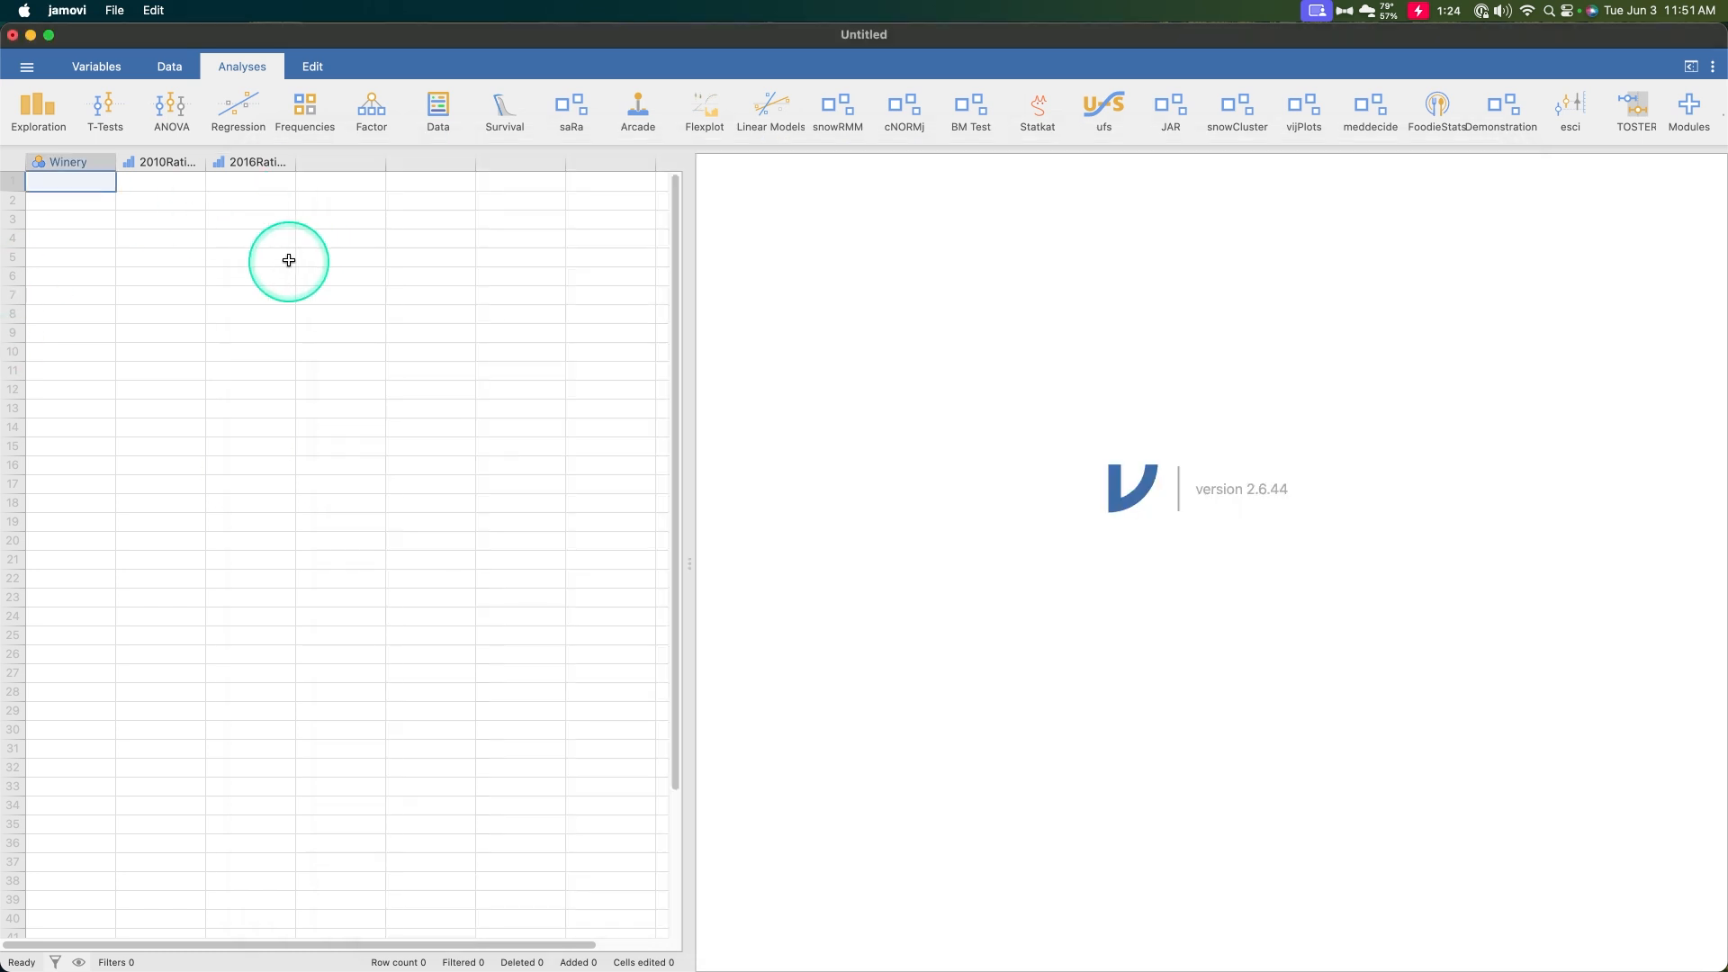
pyautogui.click(93, 180)
pyautogui.press('super+v')
pyautogui.click(376, 354)
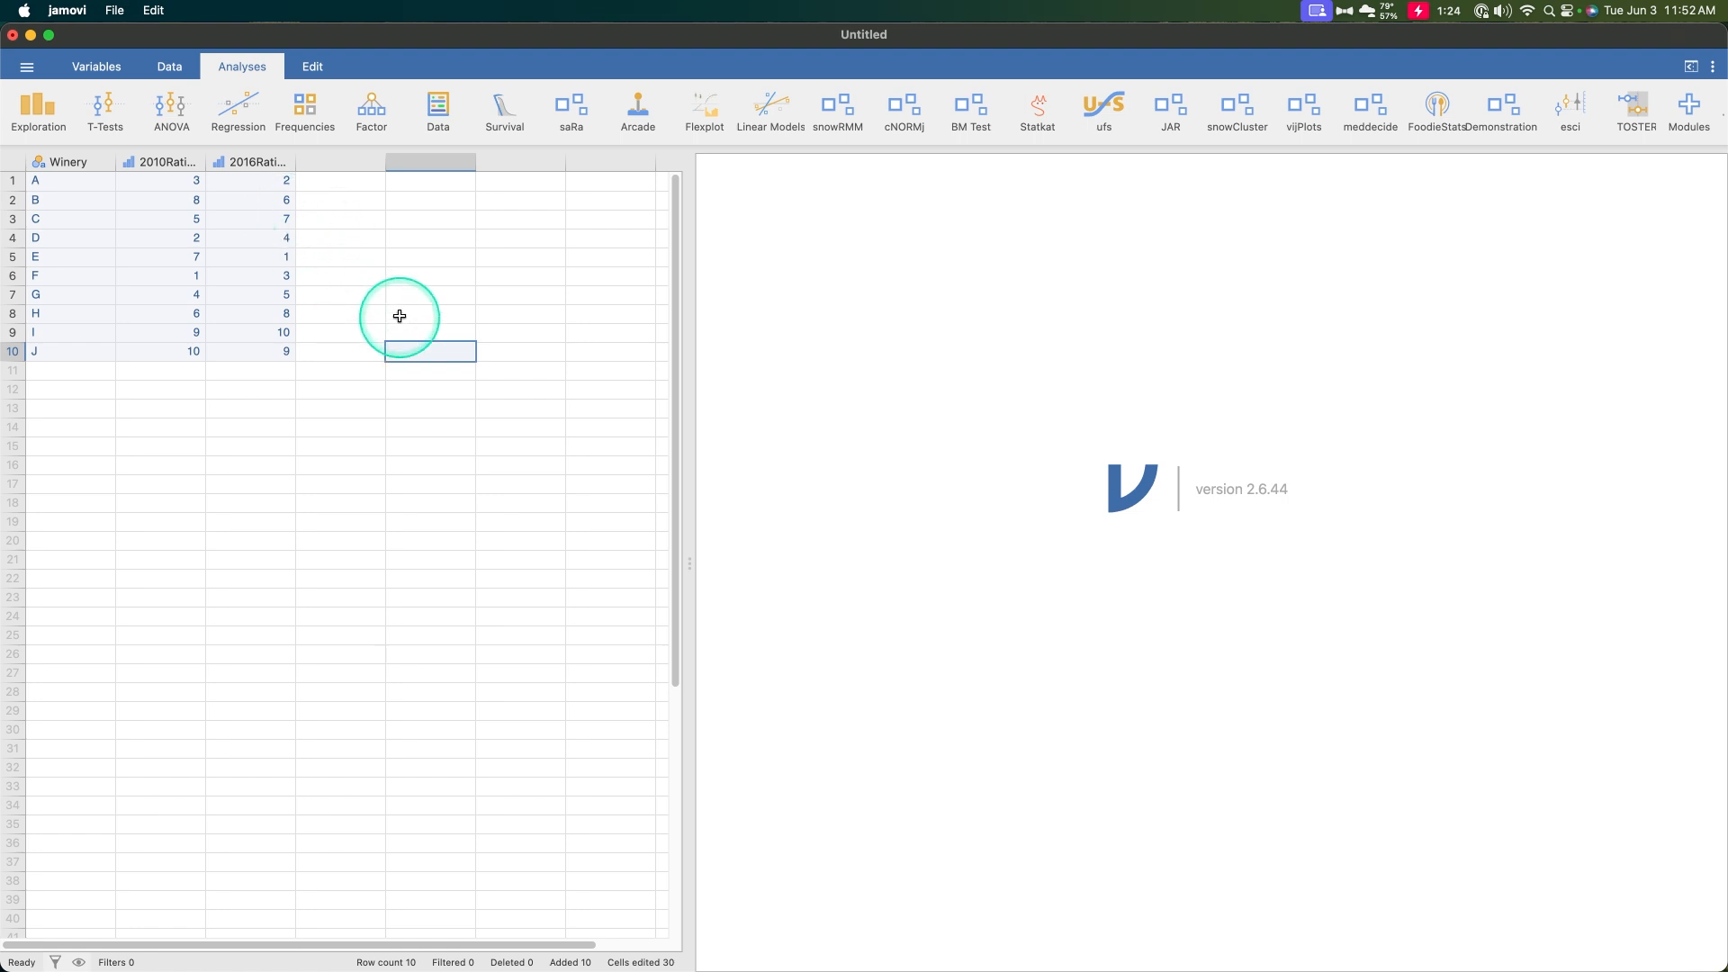
pyautogui.click(397, 315)
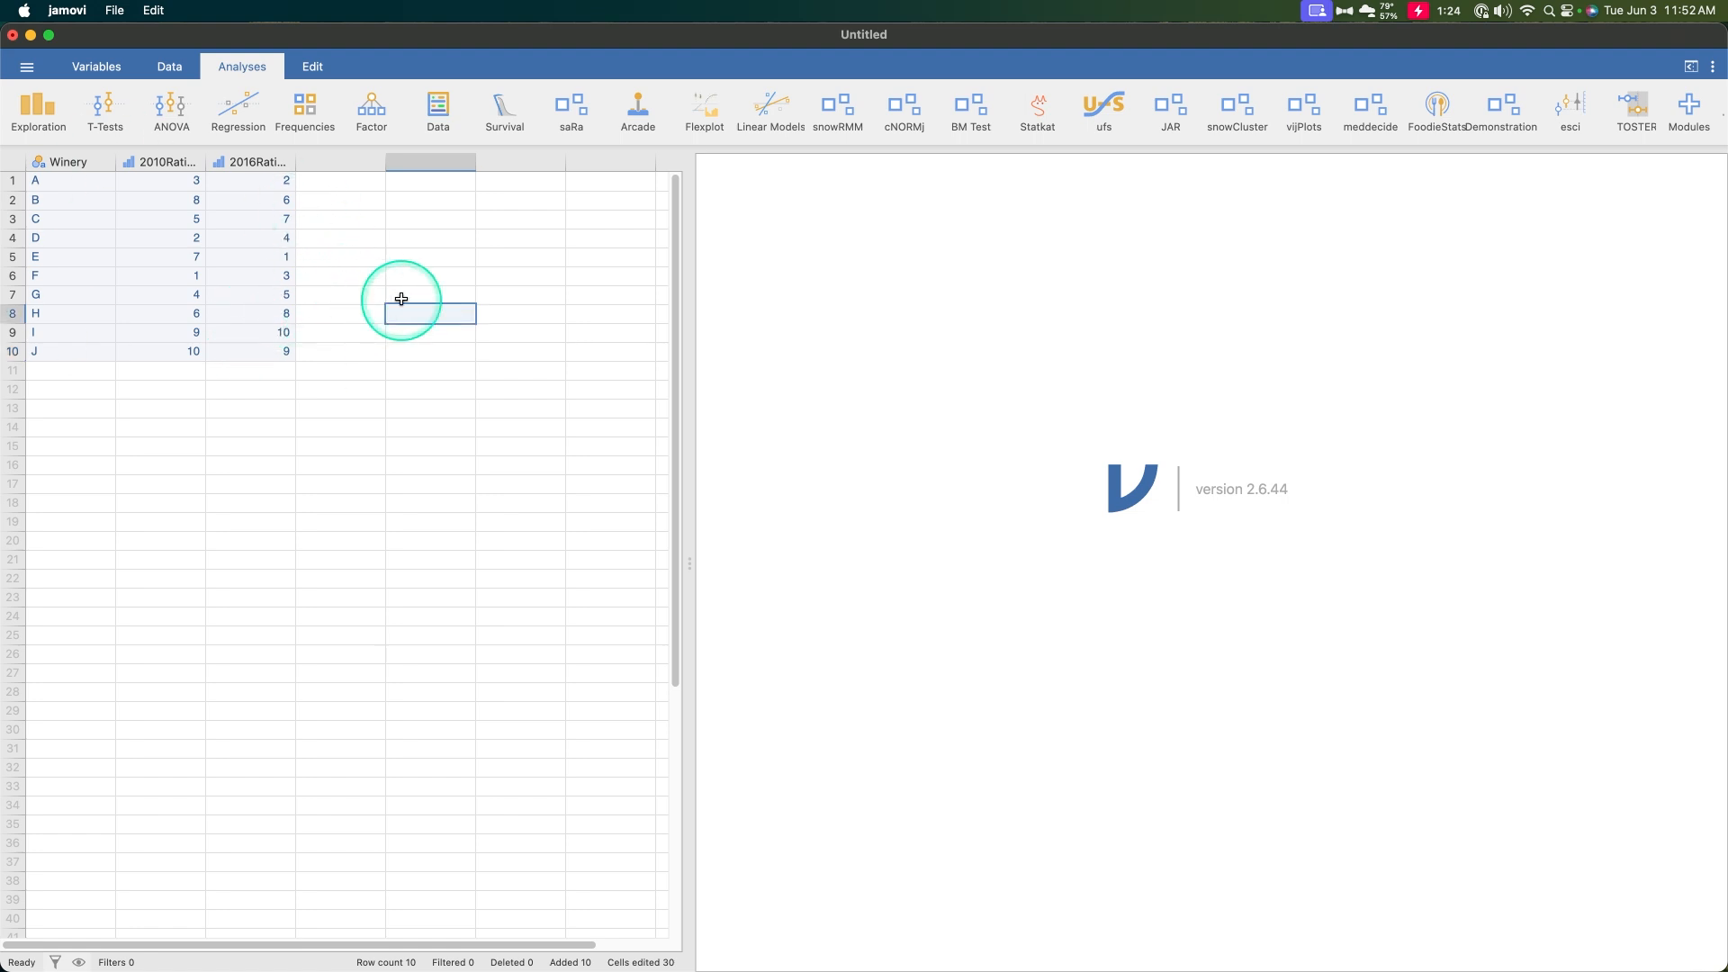
pyautogui.press('super+Tab')
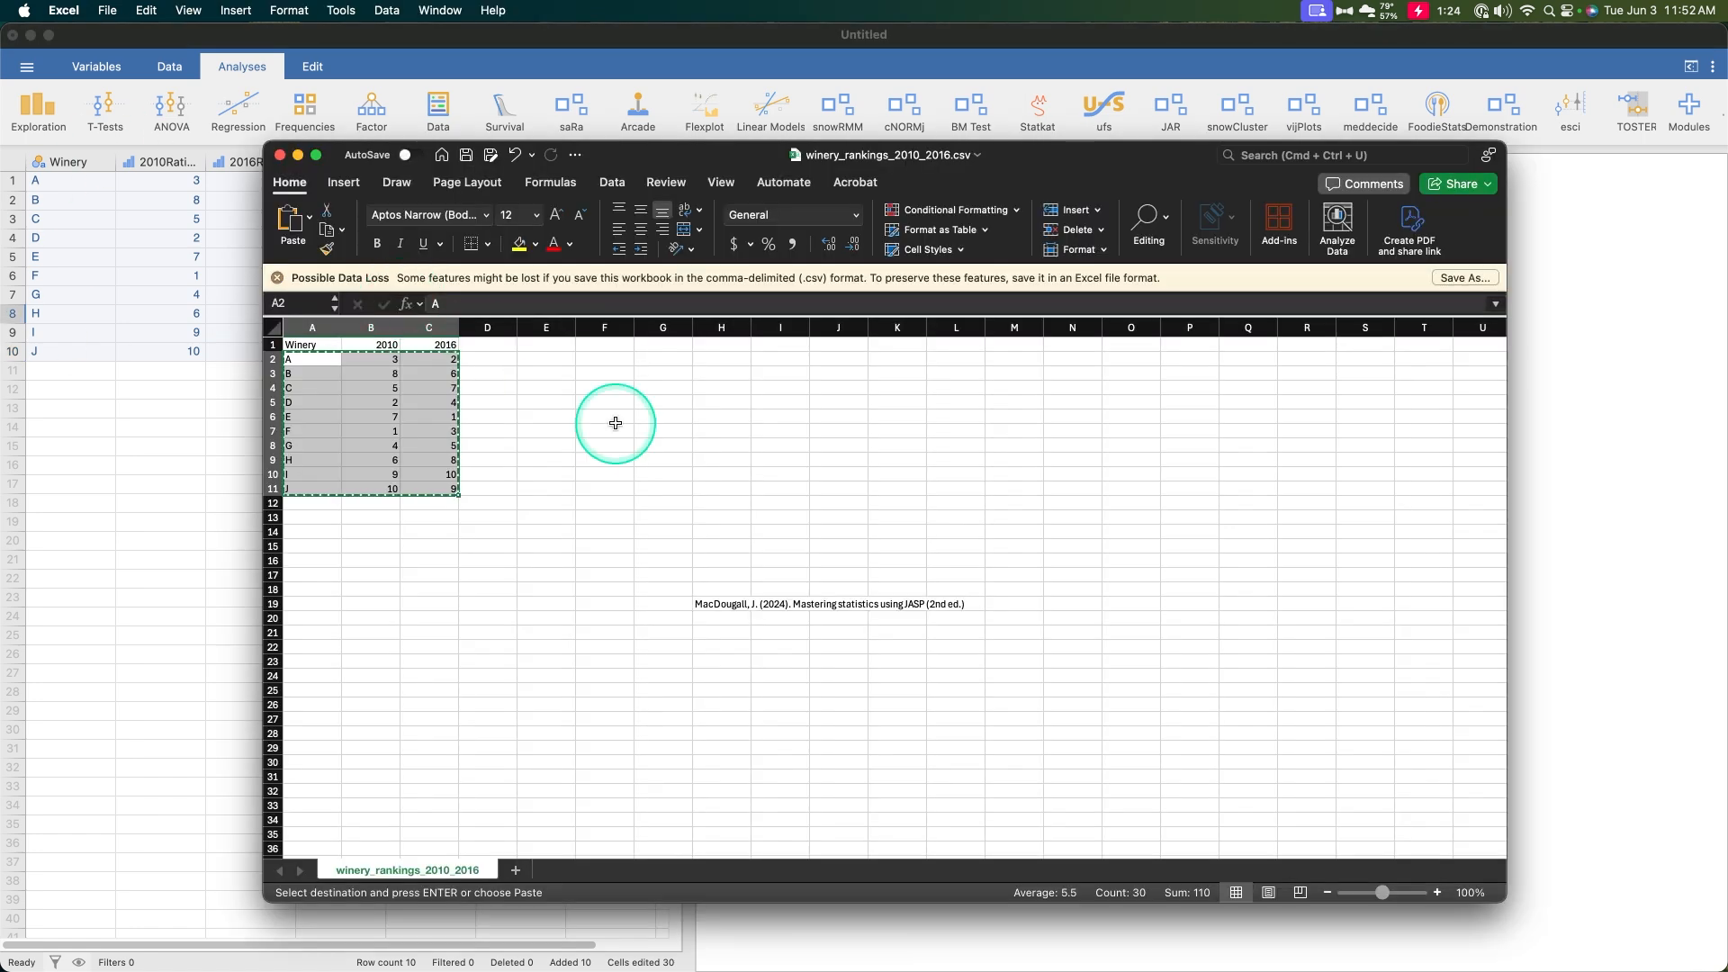
pyautogui.click(605, 416)
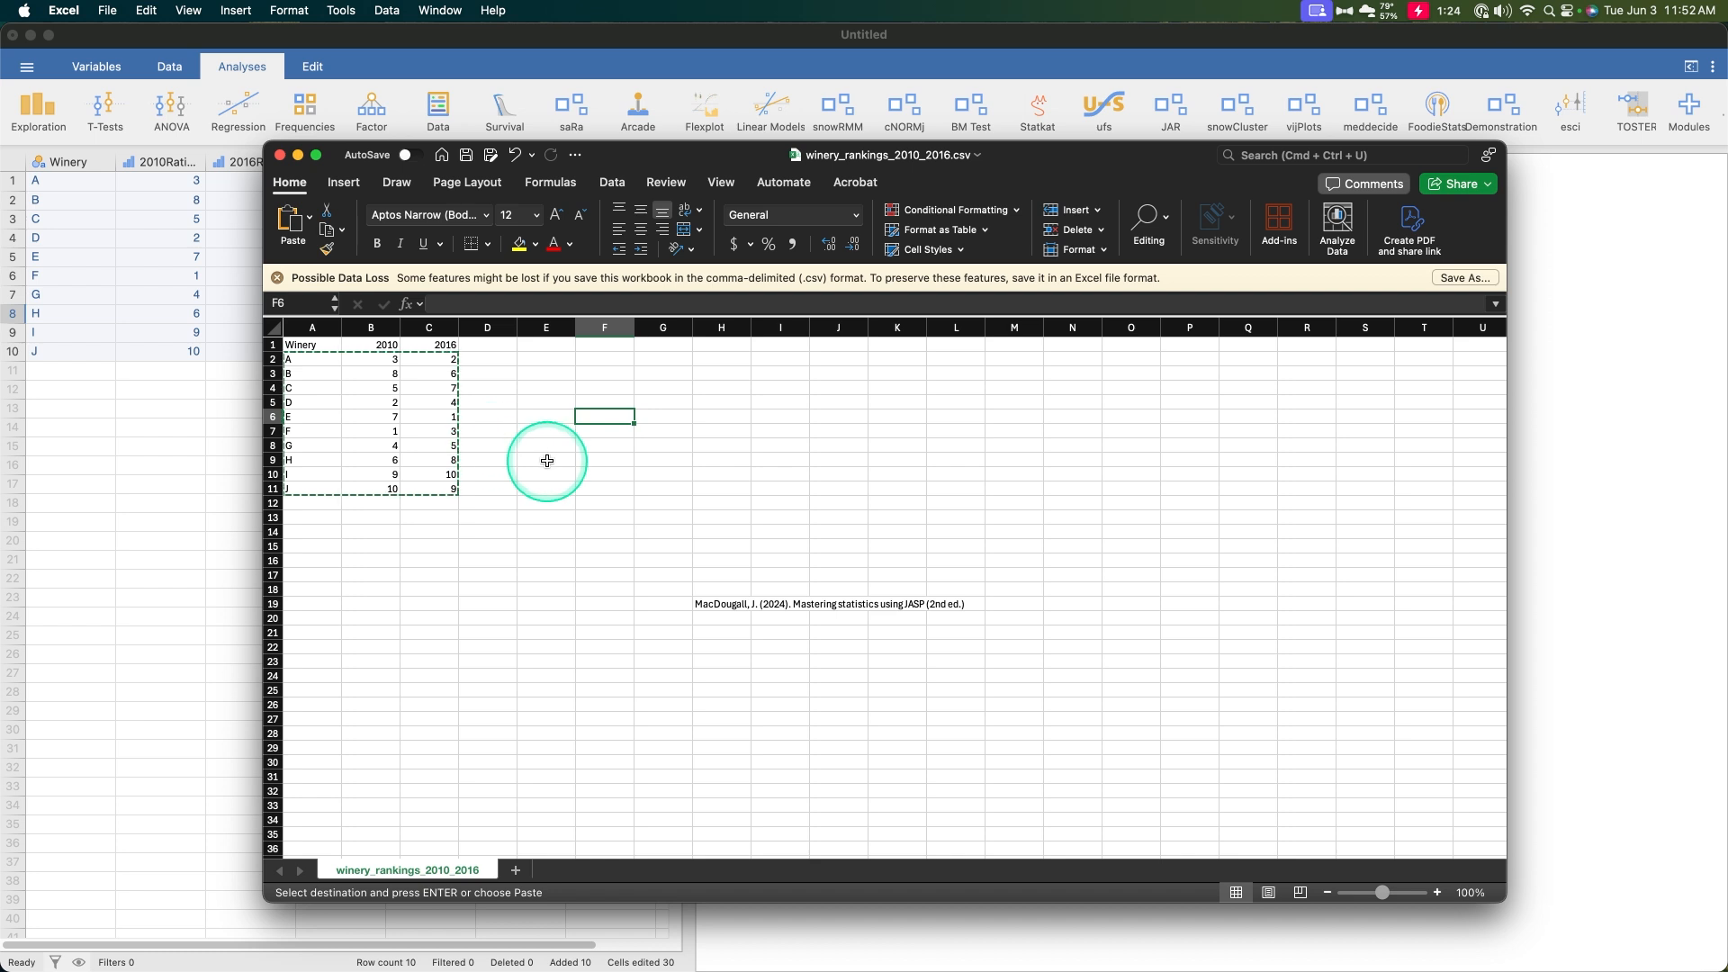
pyautogui.press('super+Tab')
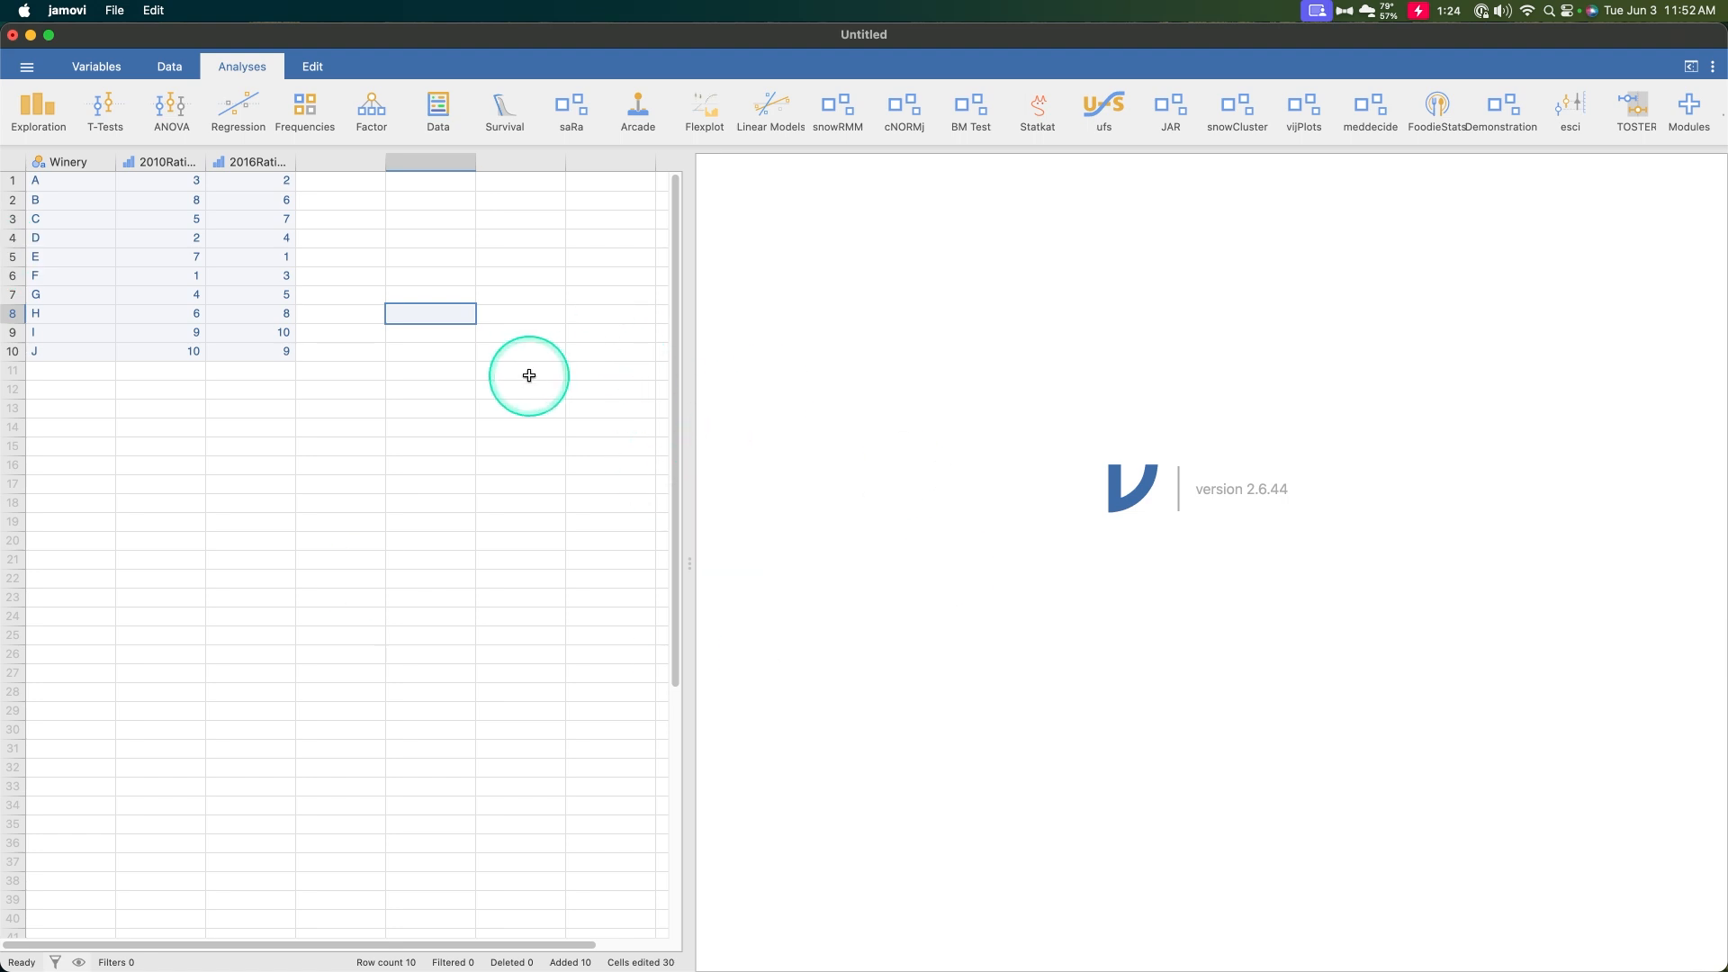
pyautogui.click(400, 273)
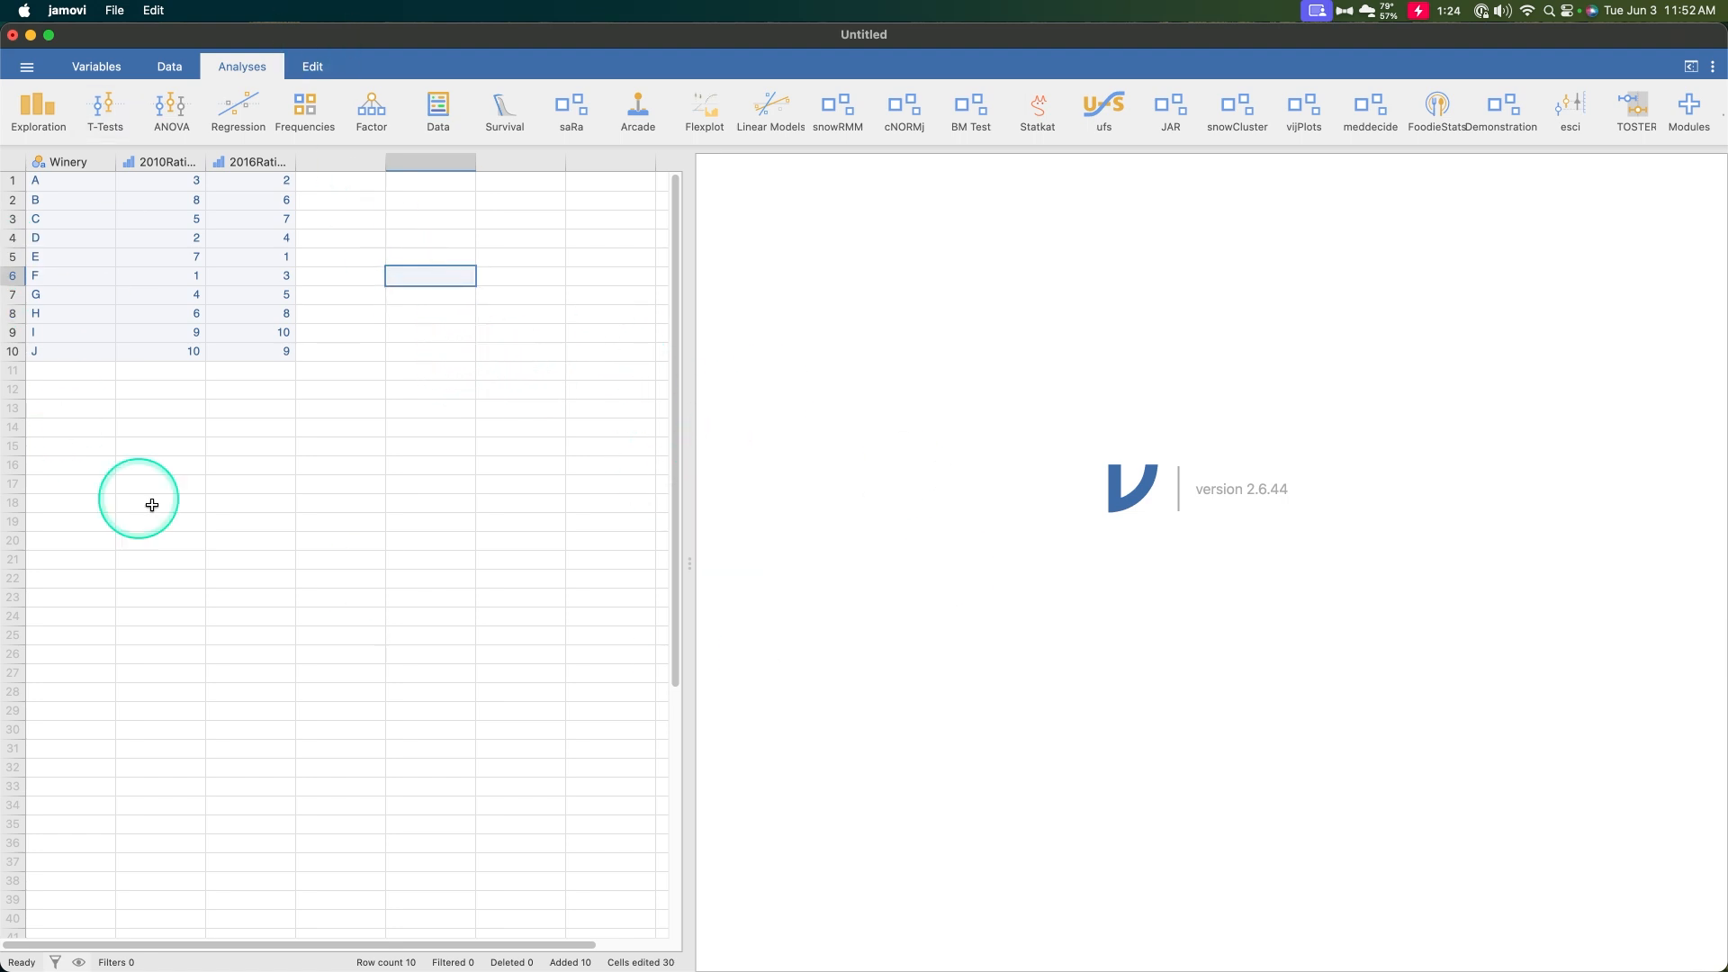
# Open a Correlation Matrix analysis using Spearman instead of Pearson coefficients
pyautogui.click(241, 110)
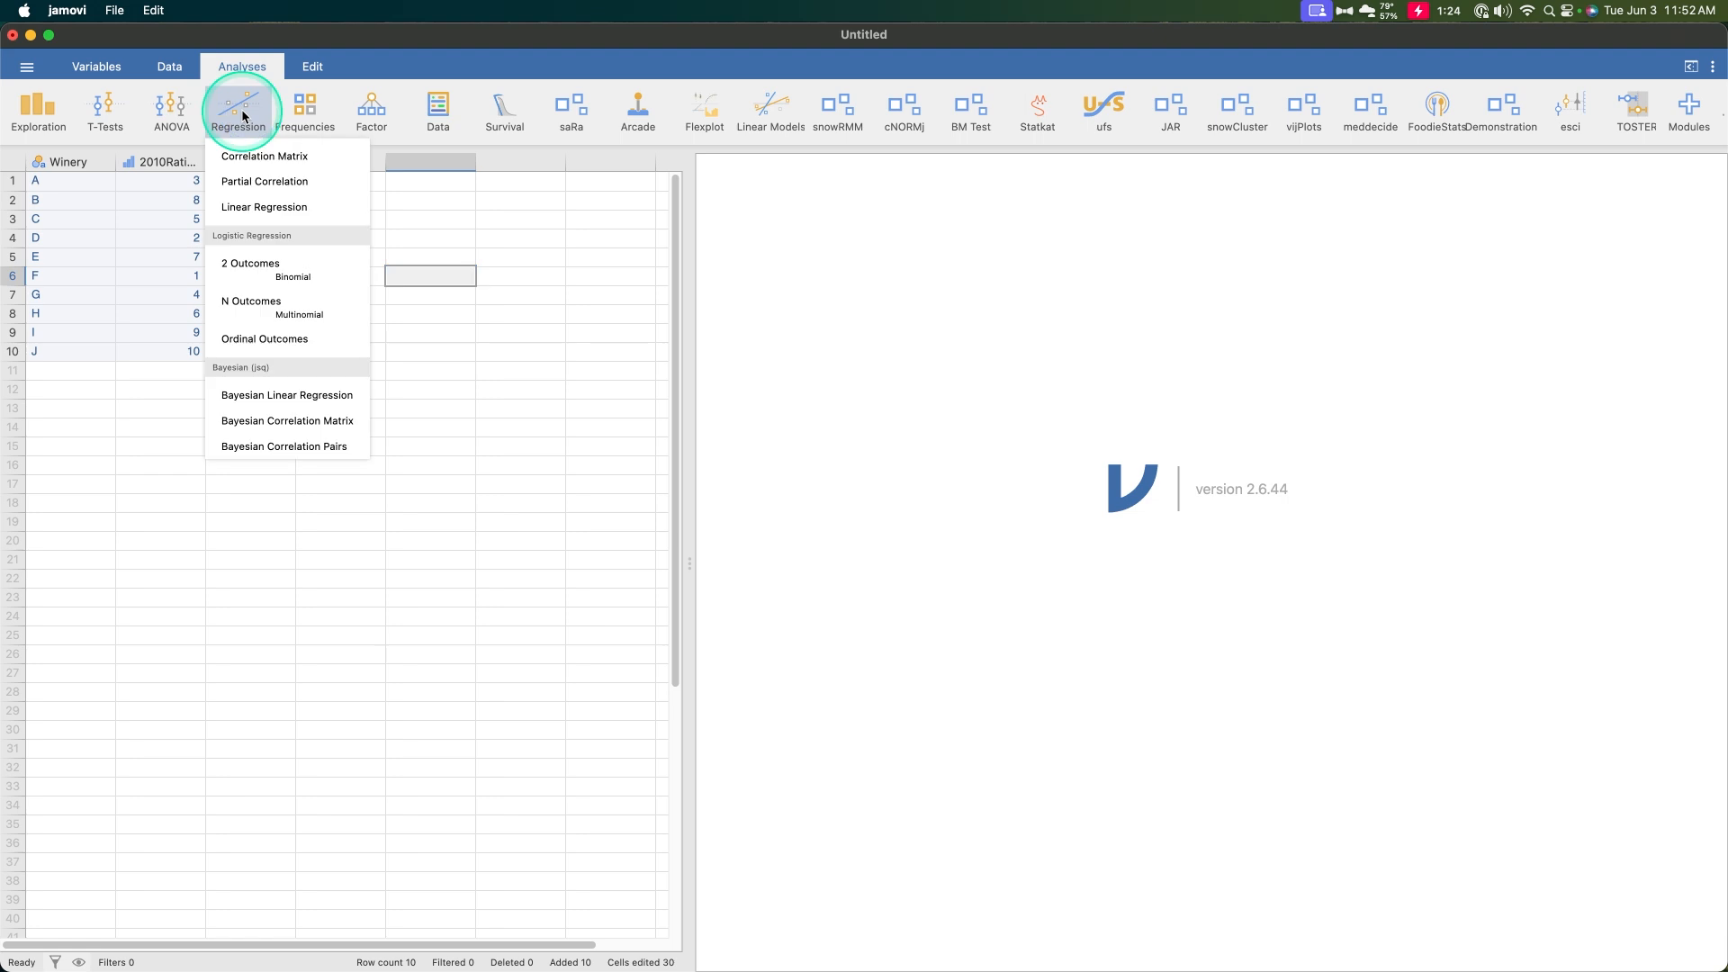
pyautogui.click(272, 162)
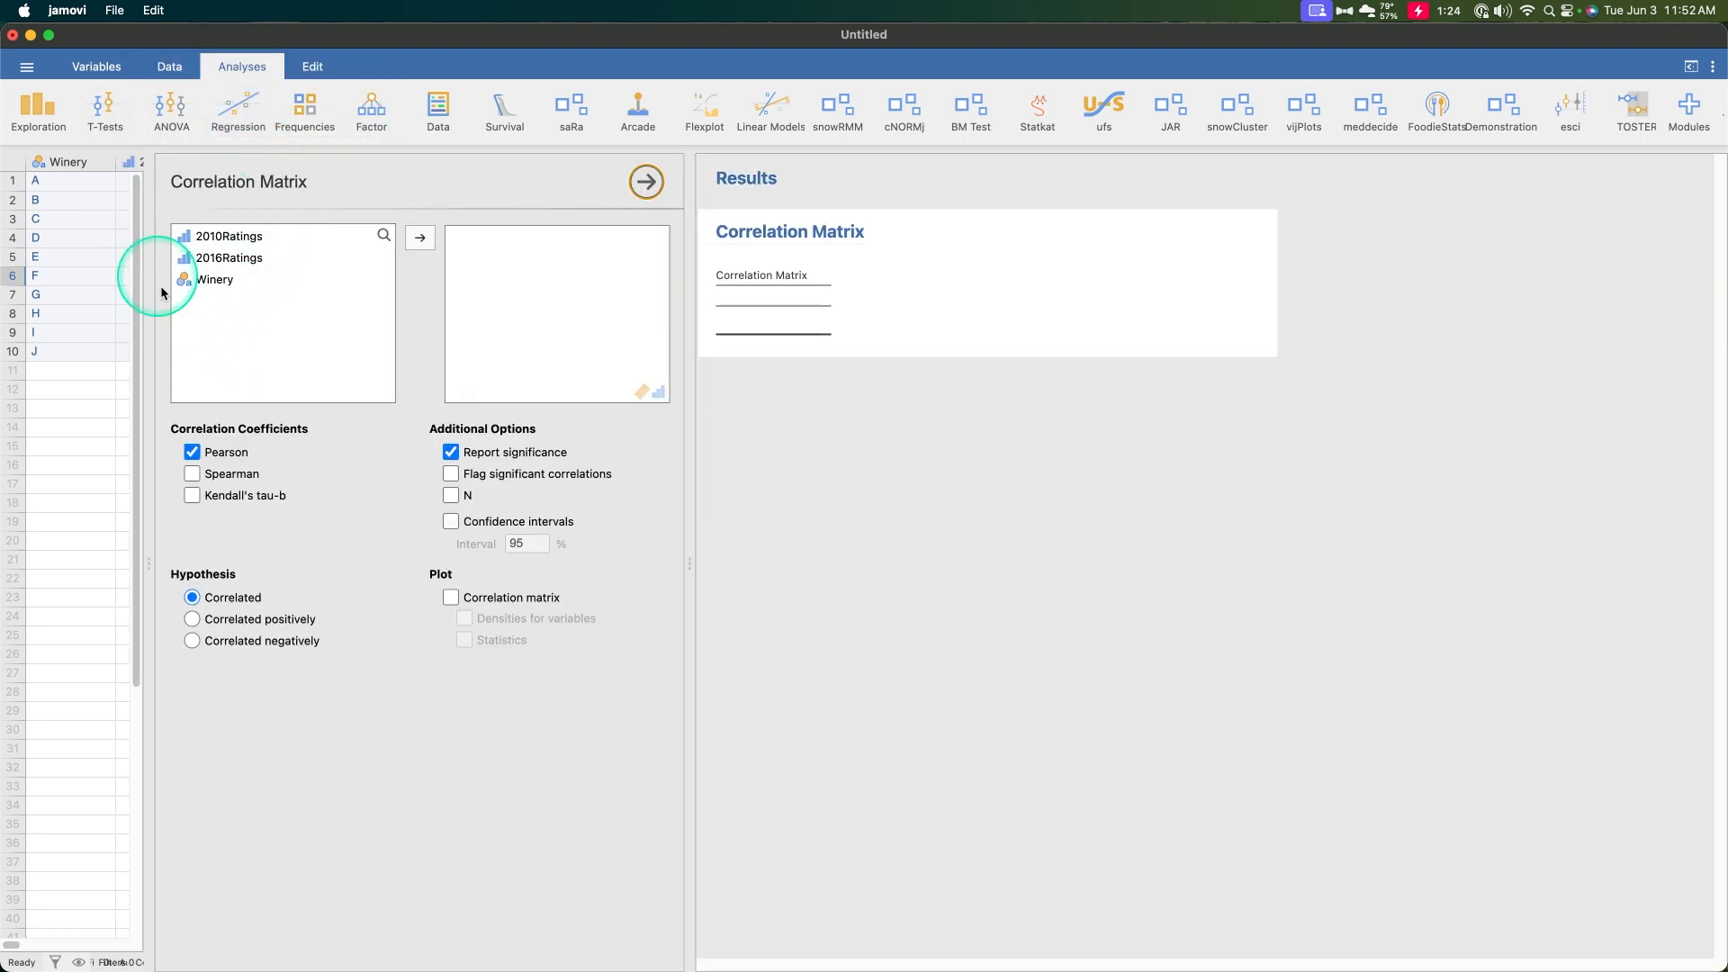
pyautogui.click(192, 451)
pyautogui.click(193, 475)
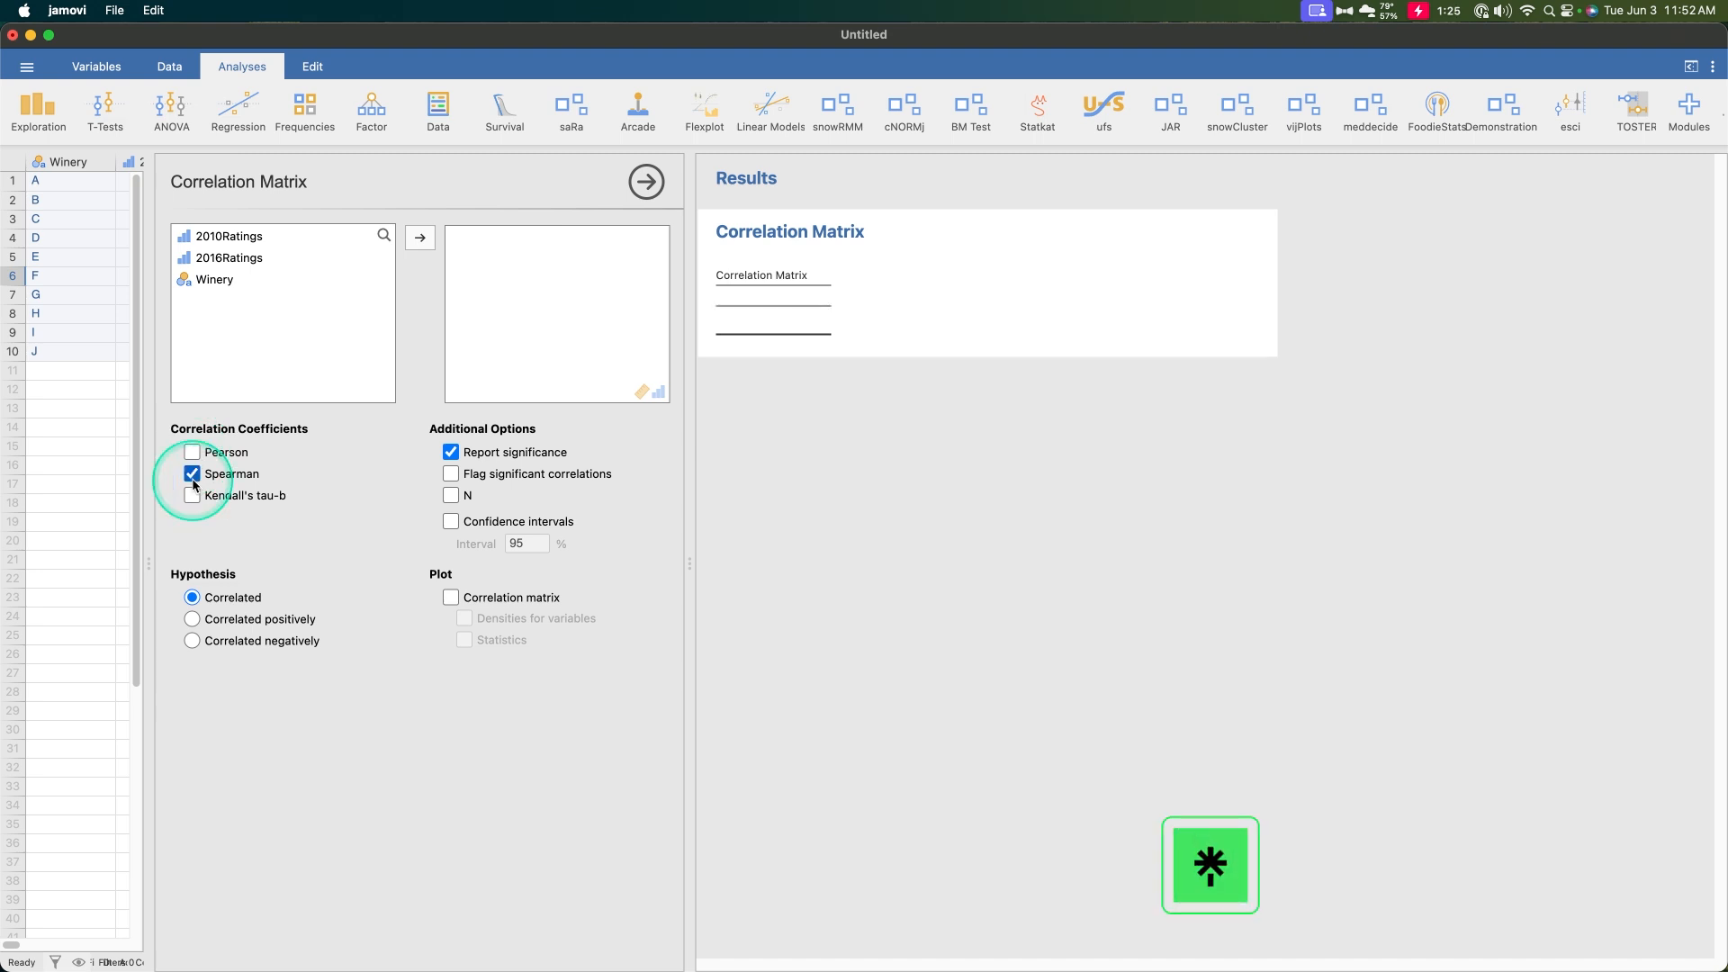
# Add 2010Ratings and 2016Ratings to the correlation variables
pyautogui.click(268, 236)
pyautogui.keyDown('shift'); pyautogui.click(270, 256); pyautogui.keyUp('shift')
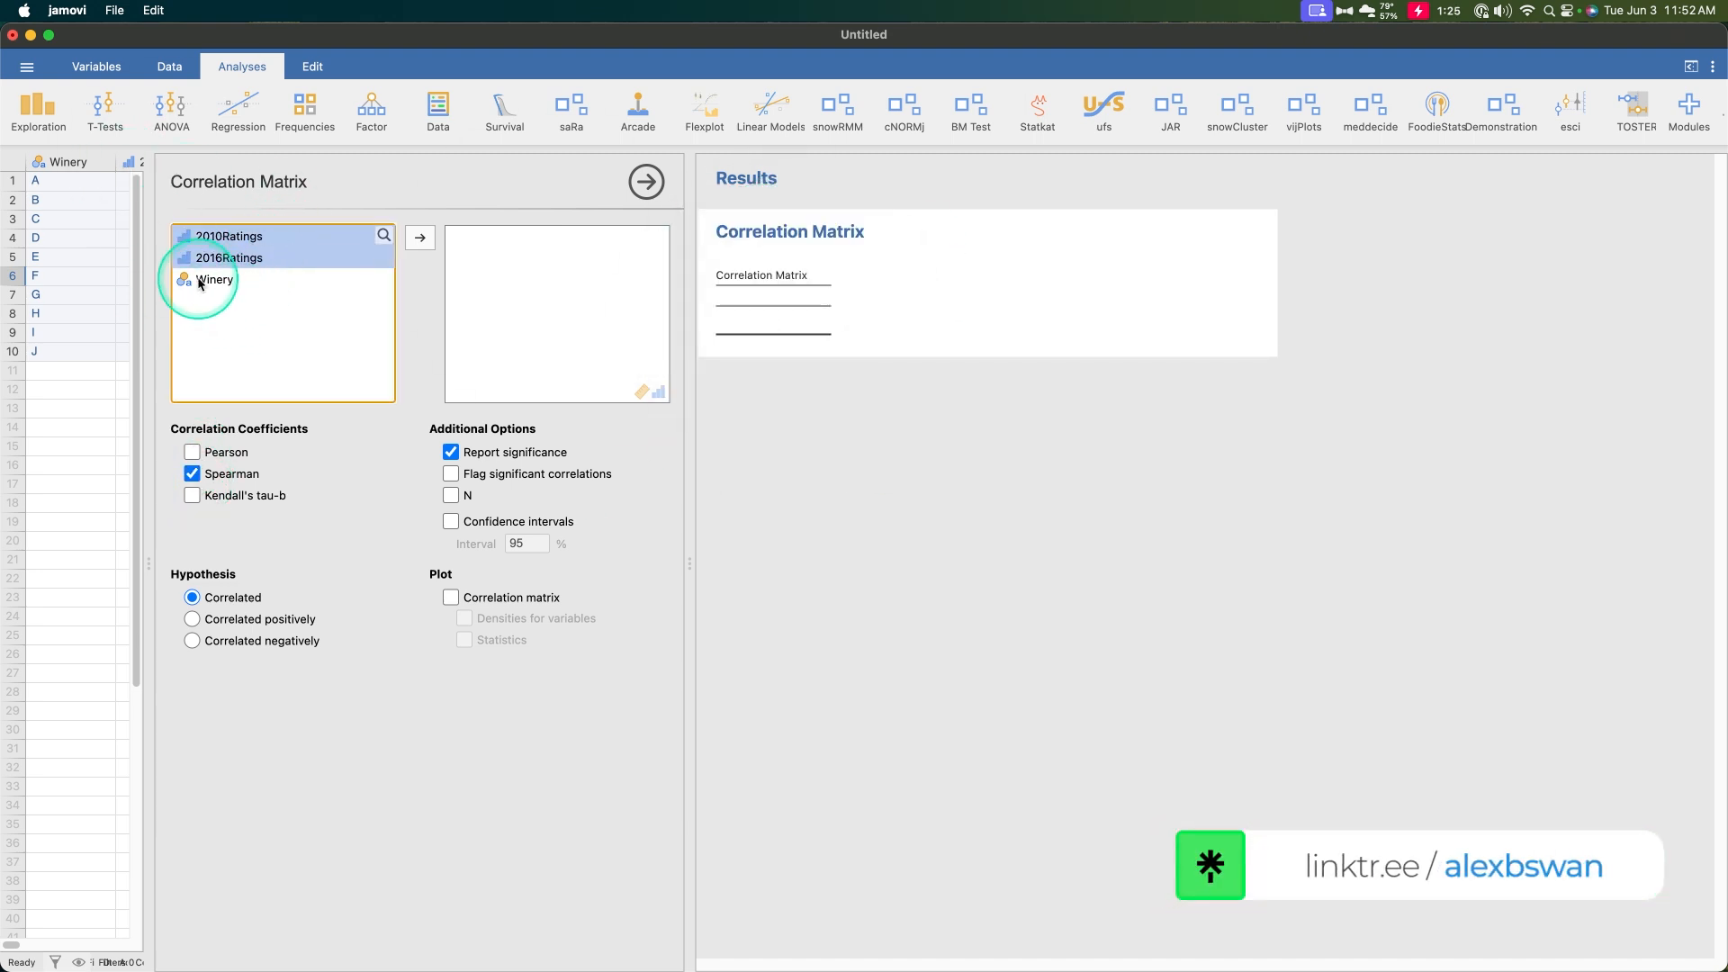
pyautogui.click(420, 238)
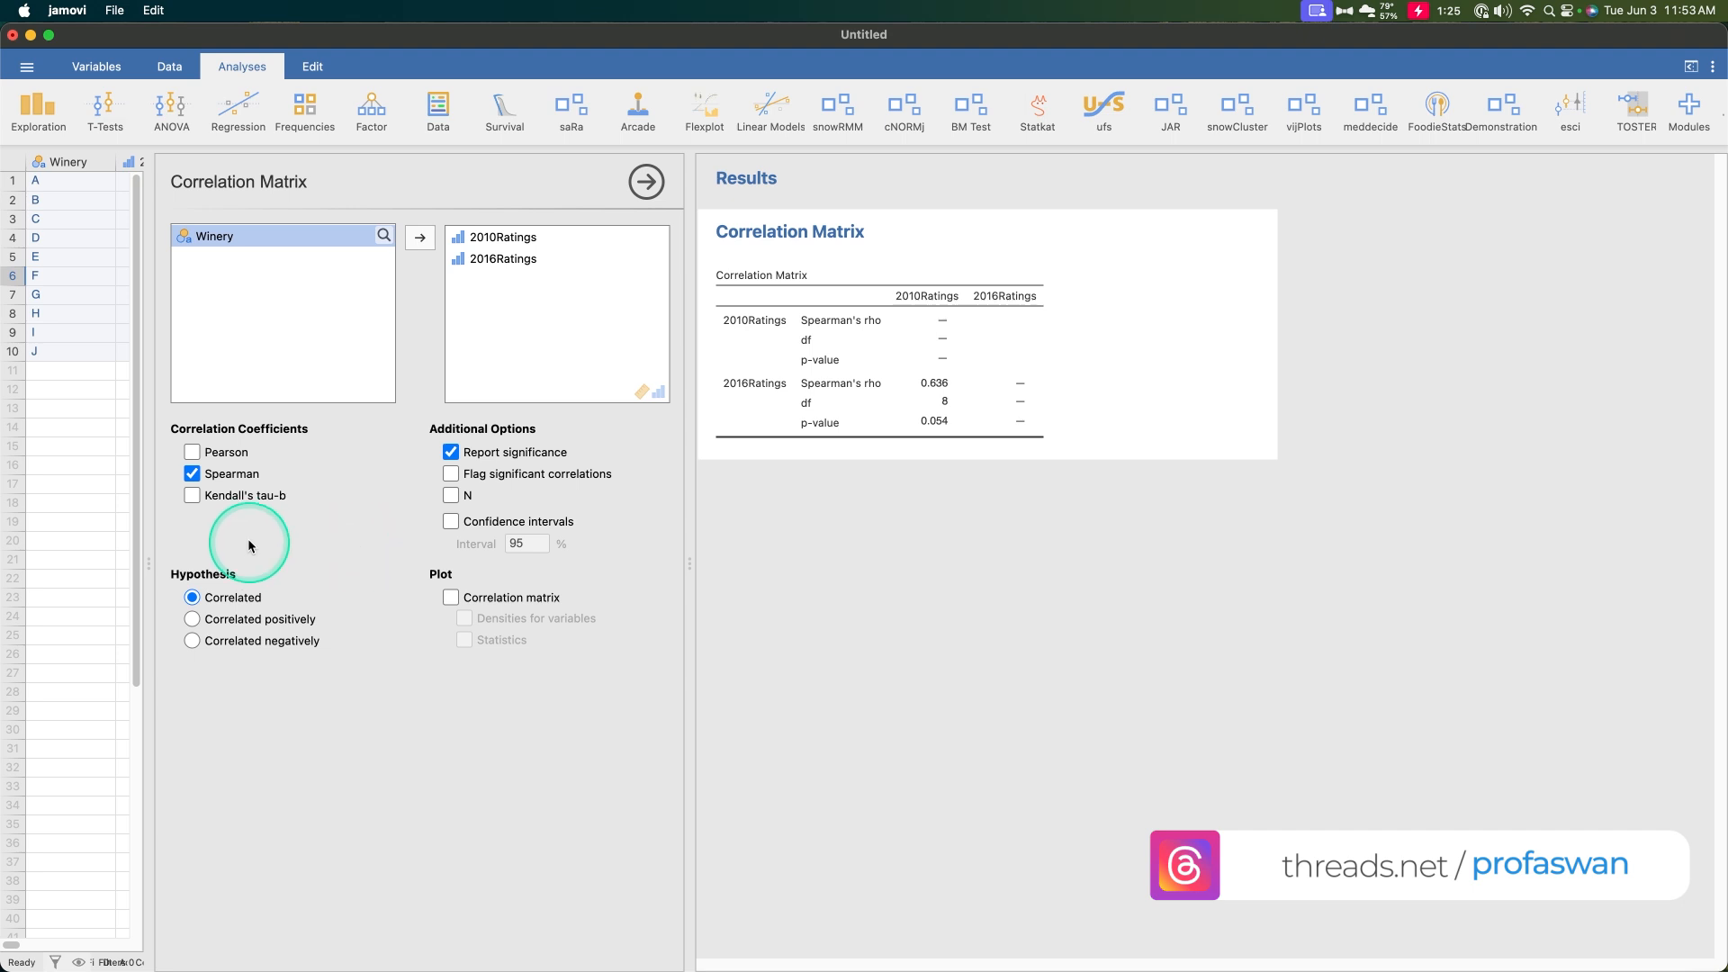
# Widen the options panel and enable Pearson coefficients alongside Spearman
pyautogui.click(72, 521)
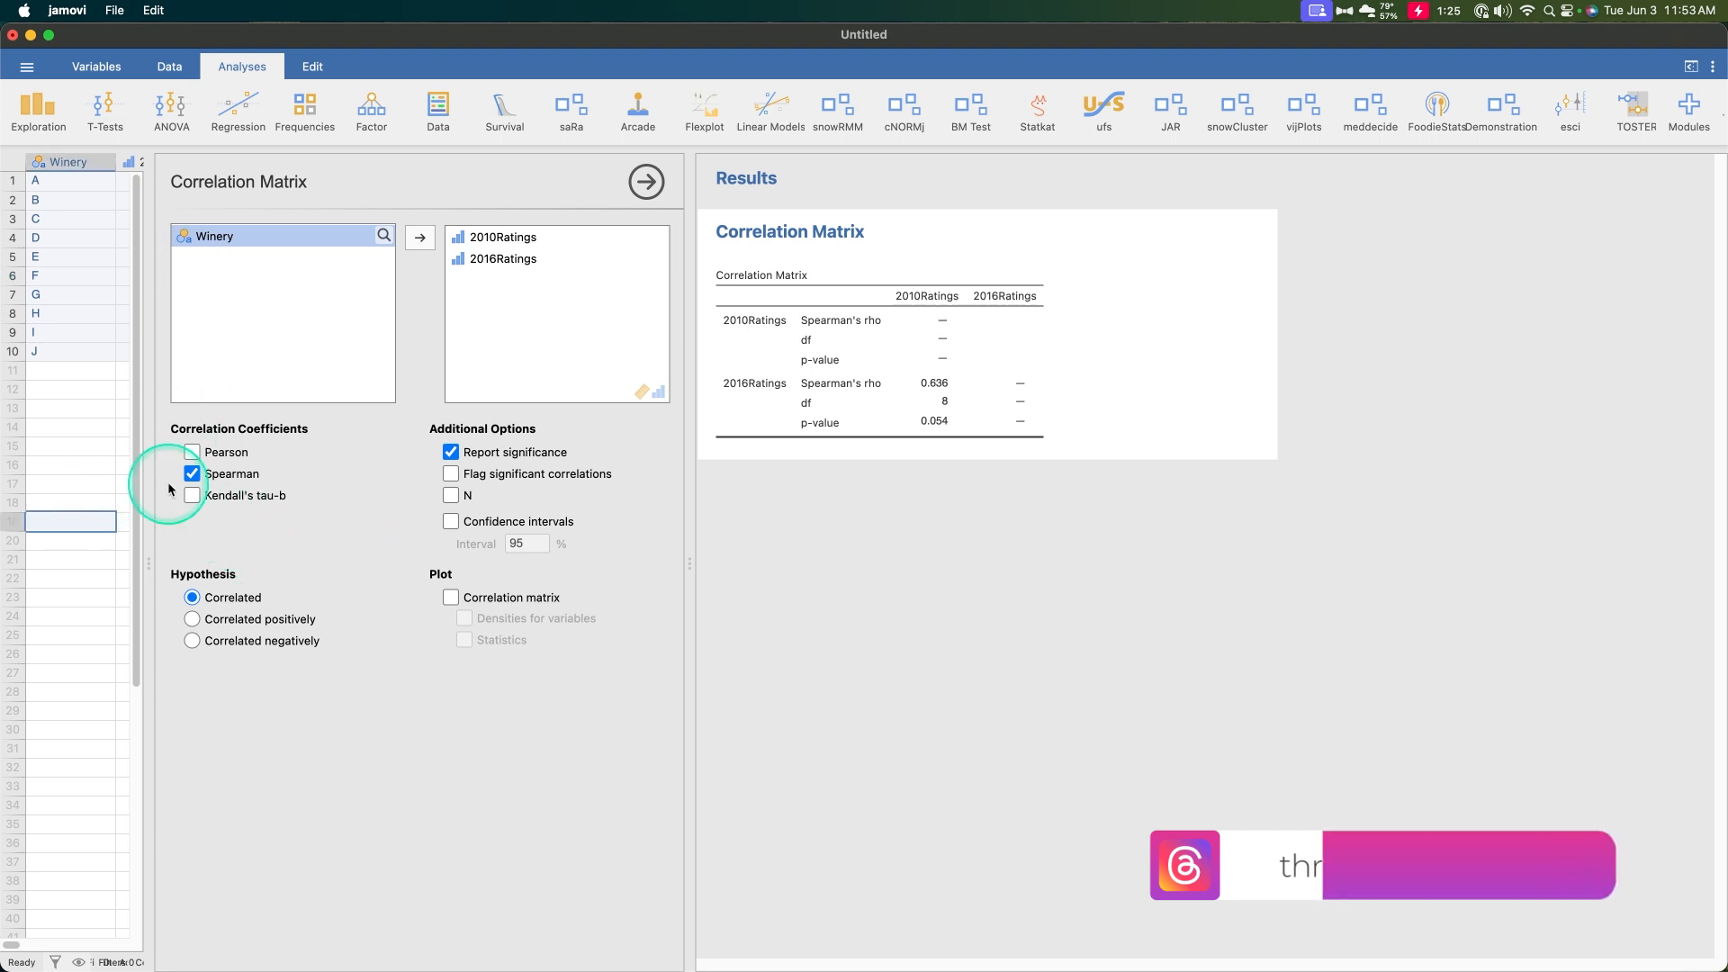
pyautogui.moveTo(148, 564); pyautogui.dragTo(467, 555)
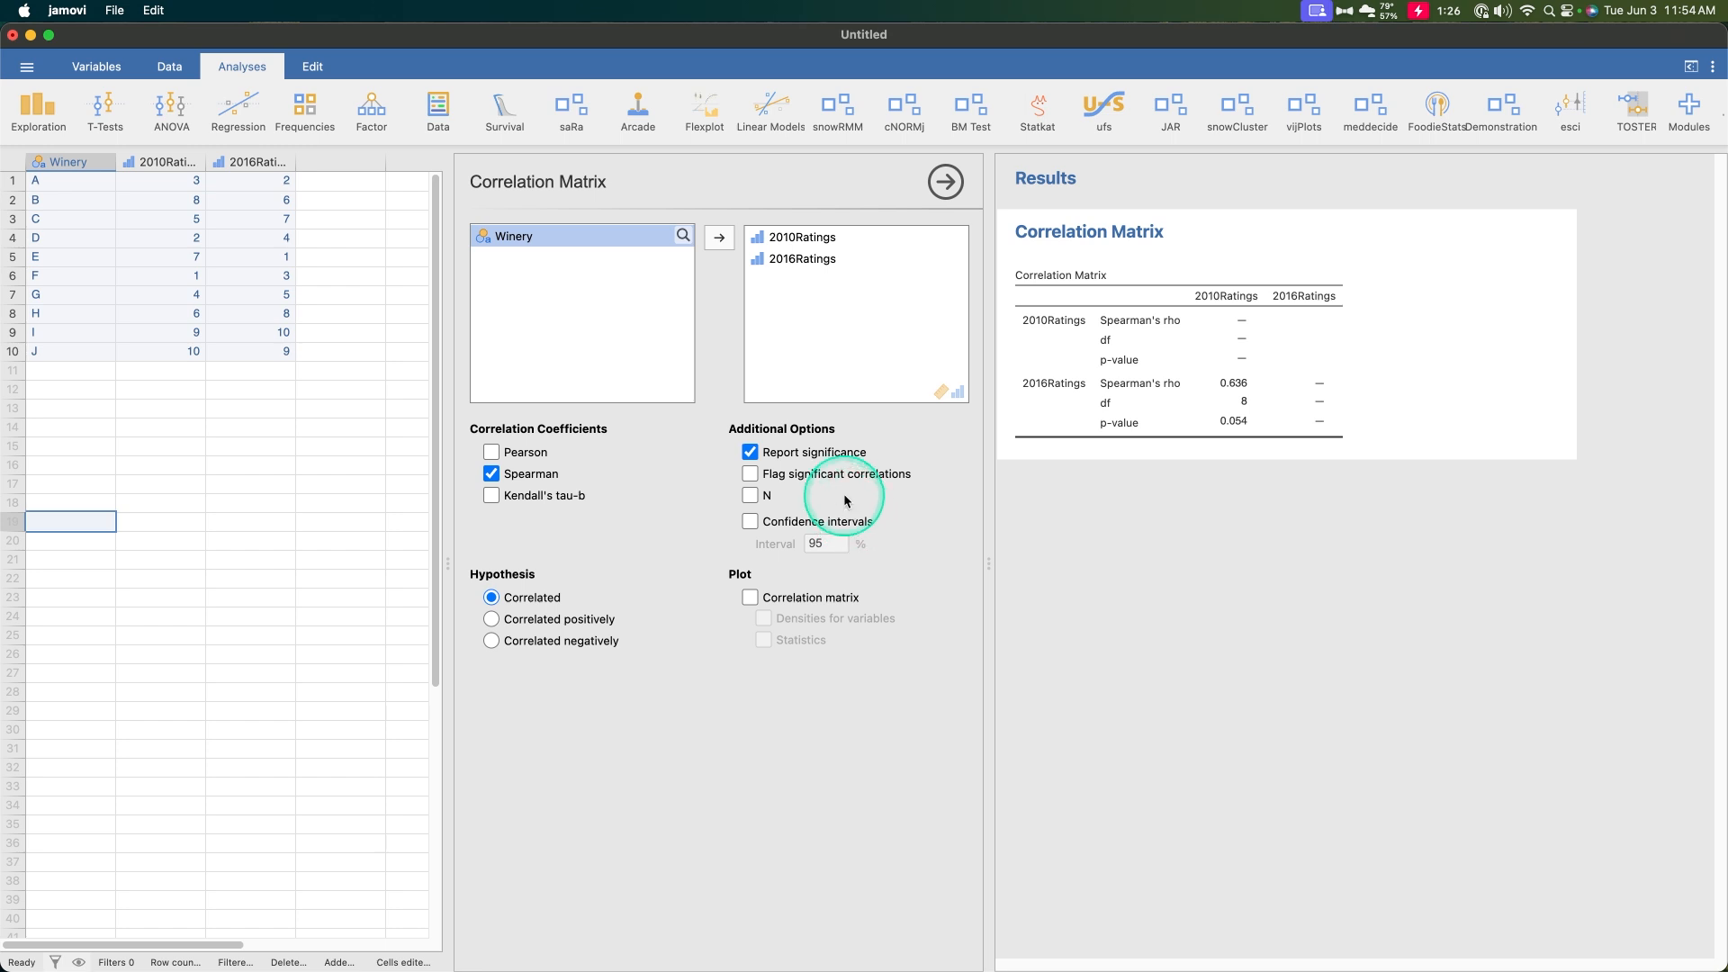
pyautogui.click(491, 452)
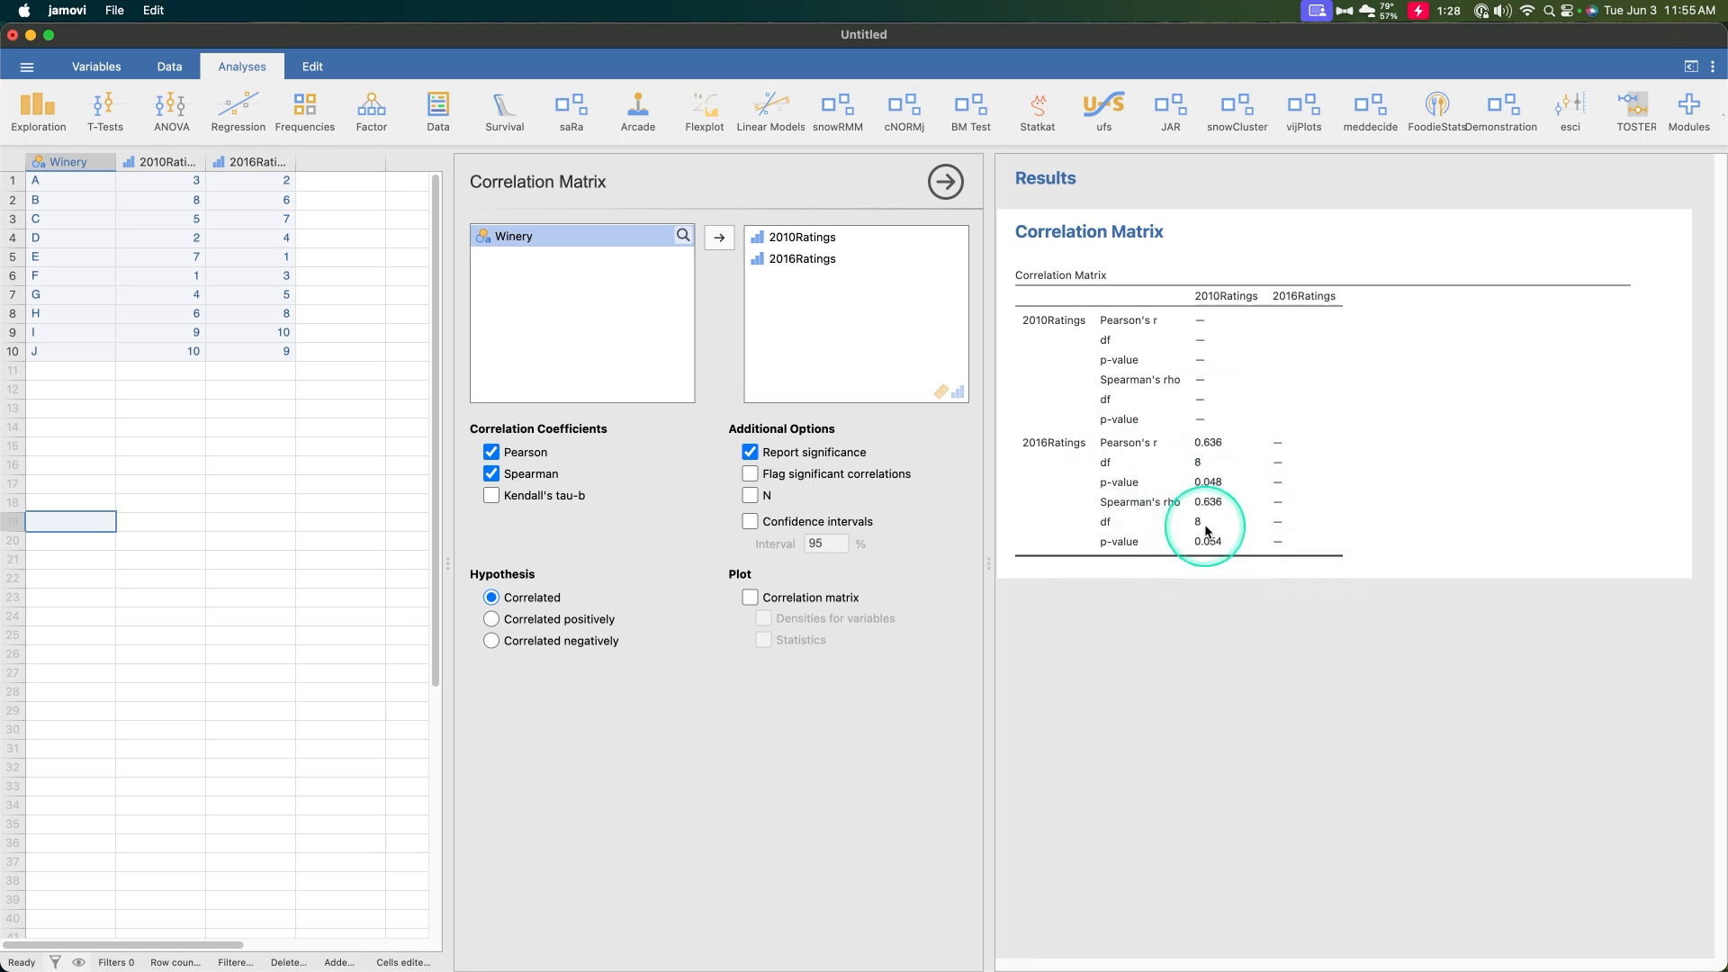
# Enable the correlation matrix plot and review the resulting table and scatterplot
pyautogui.click(790, 598)
pyautogui.scroll(-2, 1098, 672)
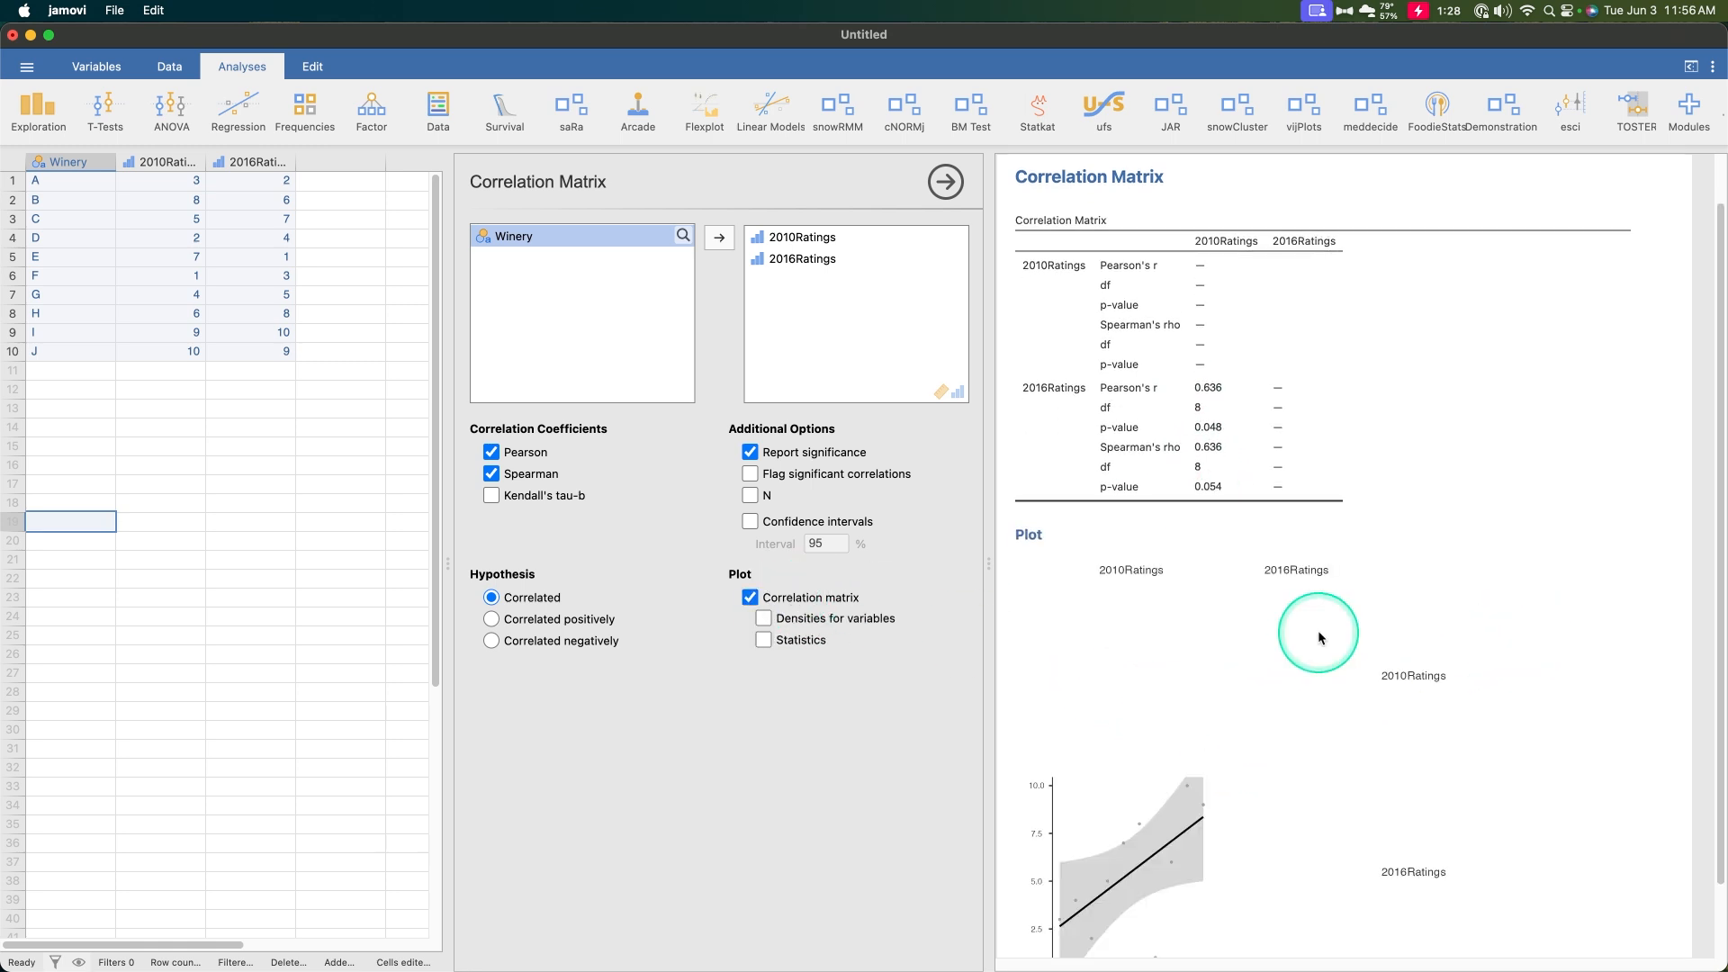
pyautogui.scroll(-2, 1319, 635)
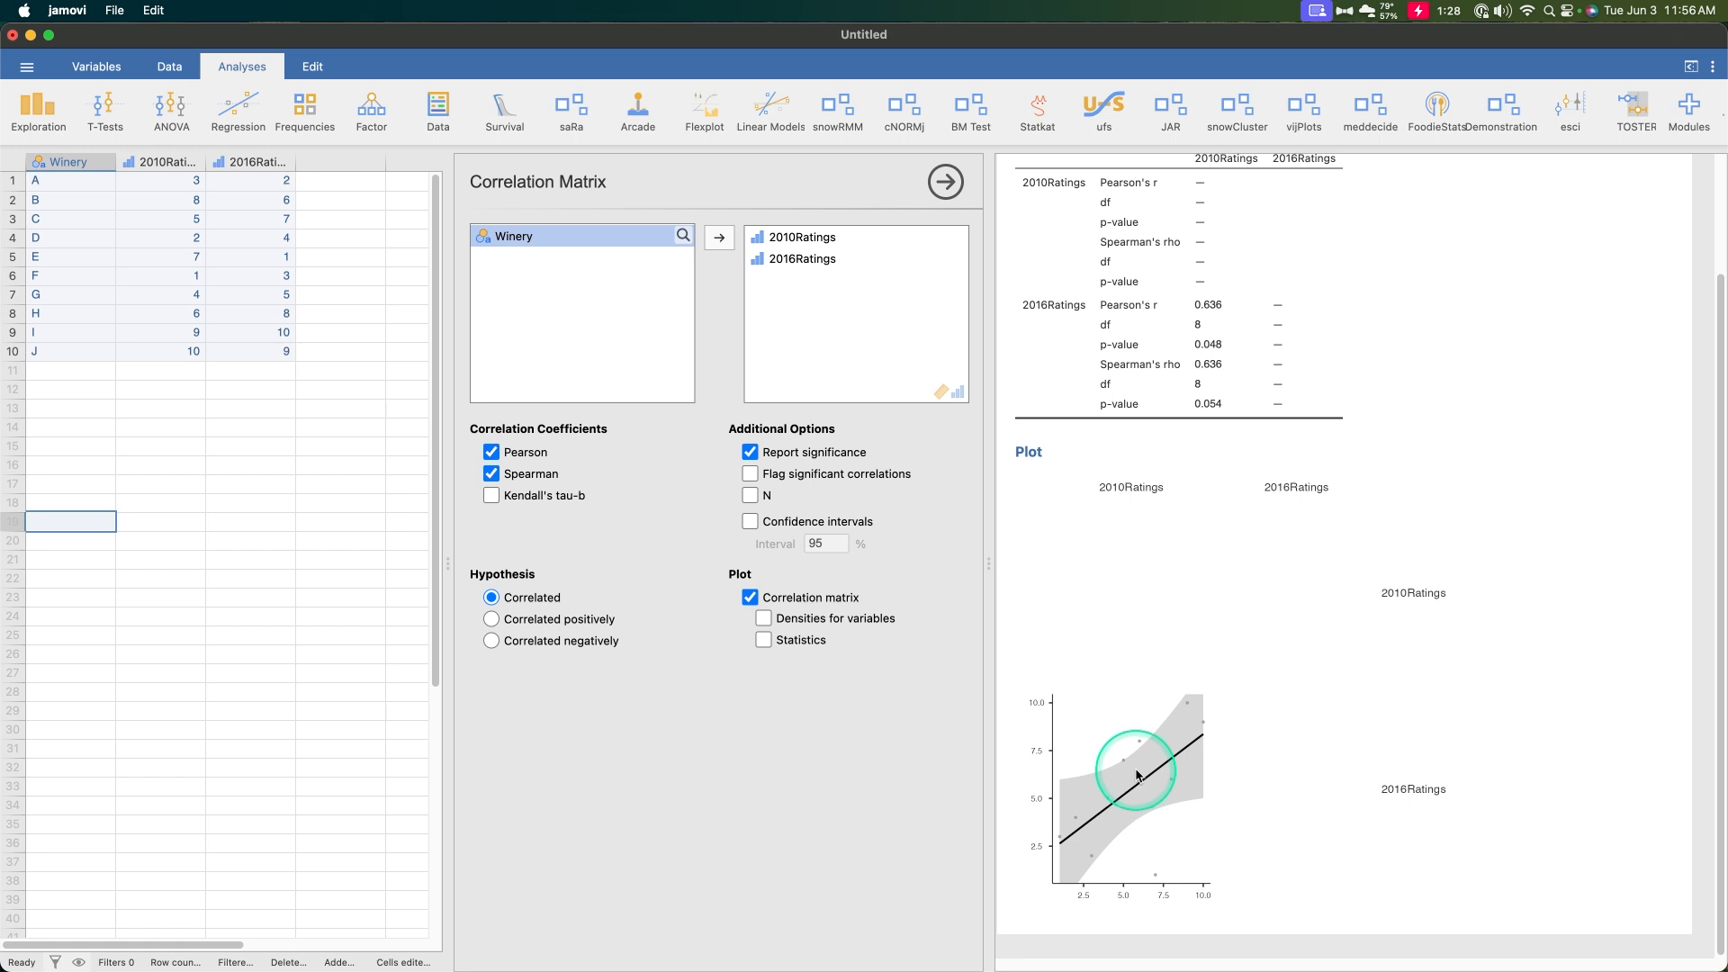
pyautogui.scroll(3, 1208, 752)
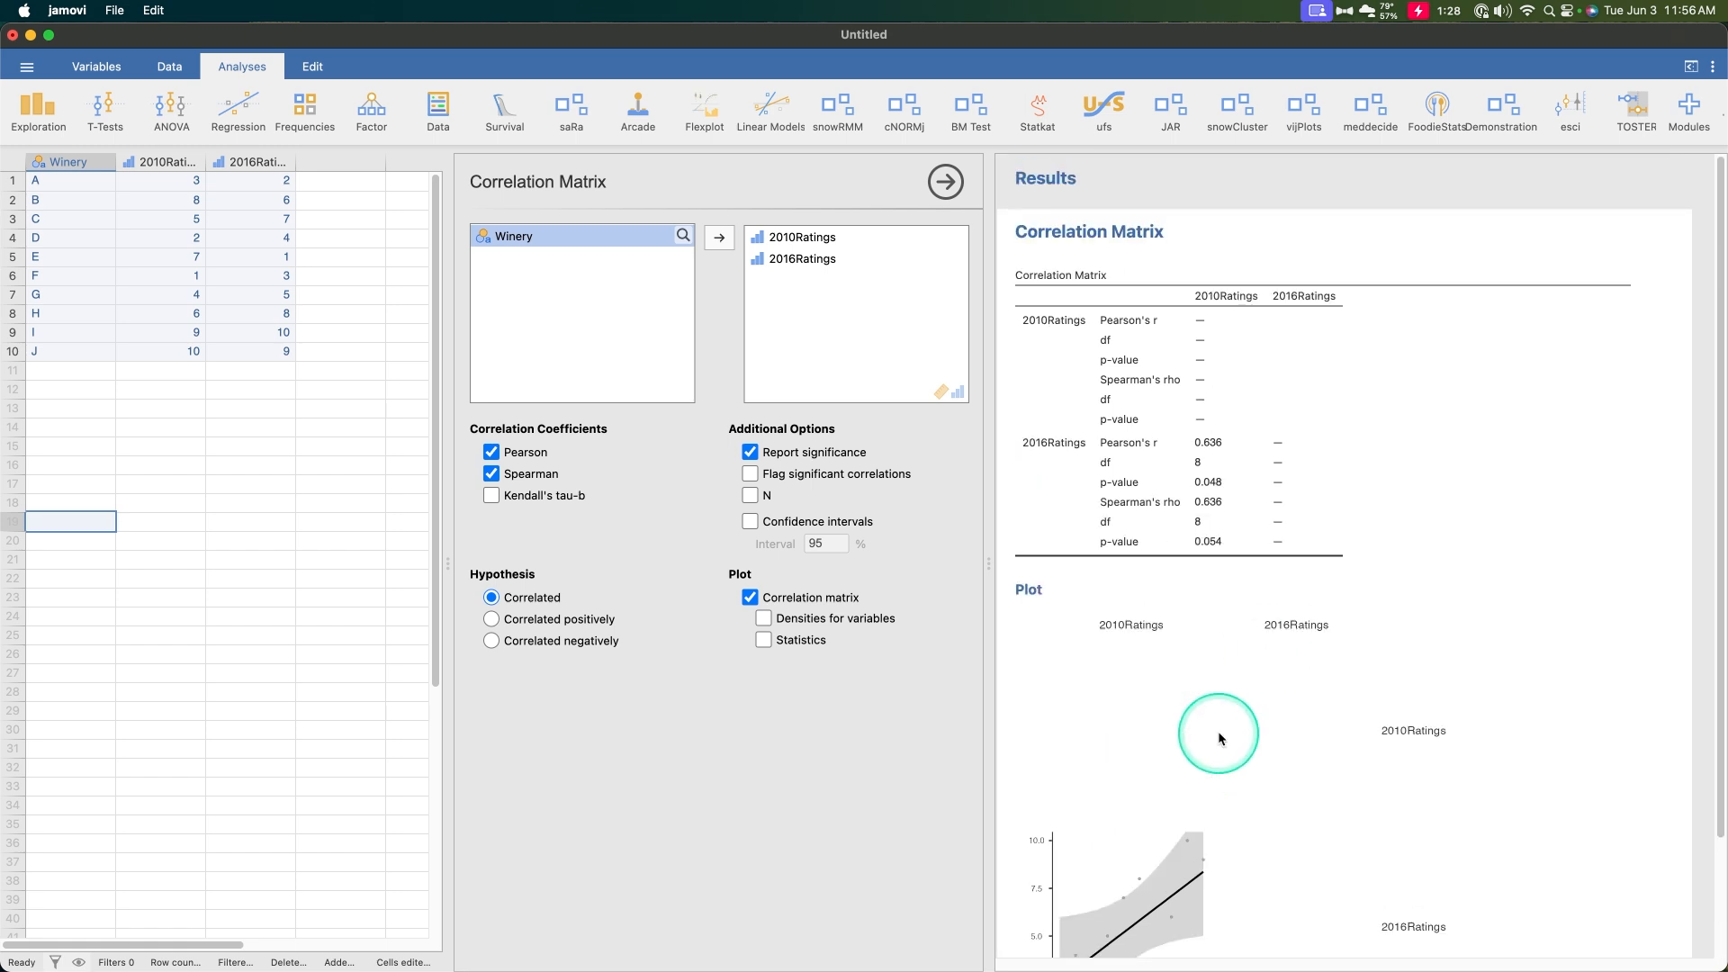
pyautogui.press('ctrl')
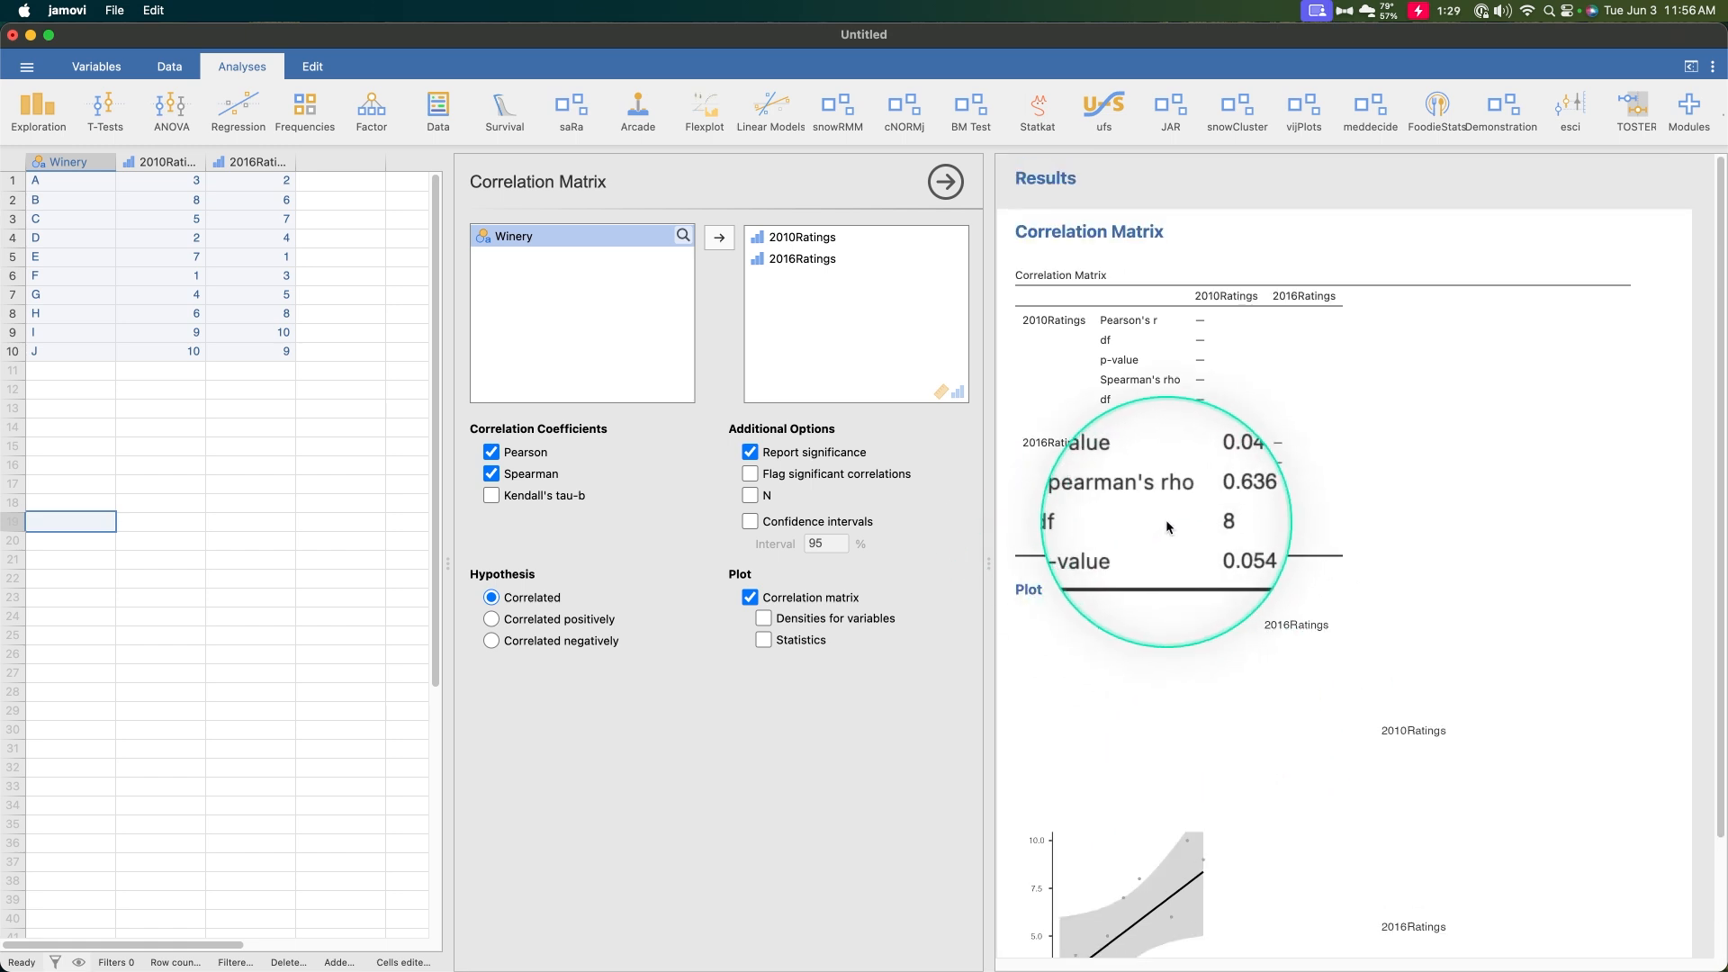